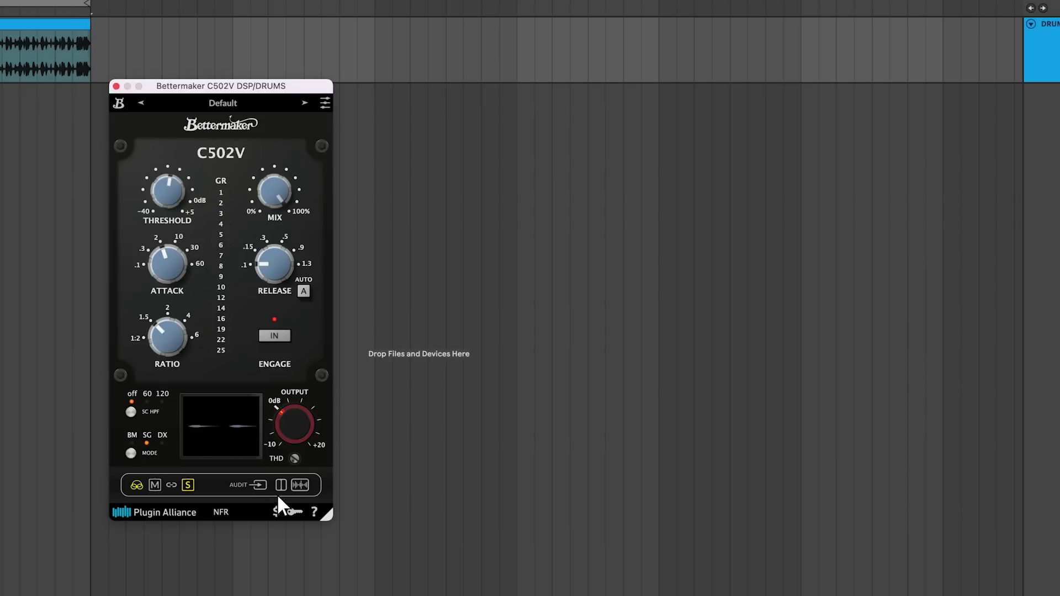
Preview the dual-module split view and the large waveform display on the drums
click(282, 486)
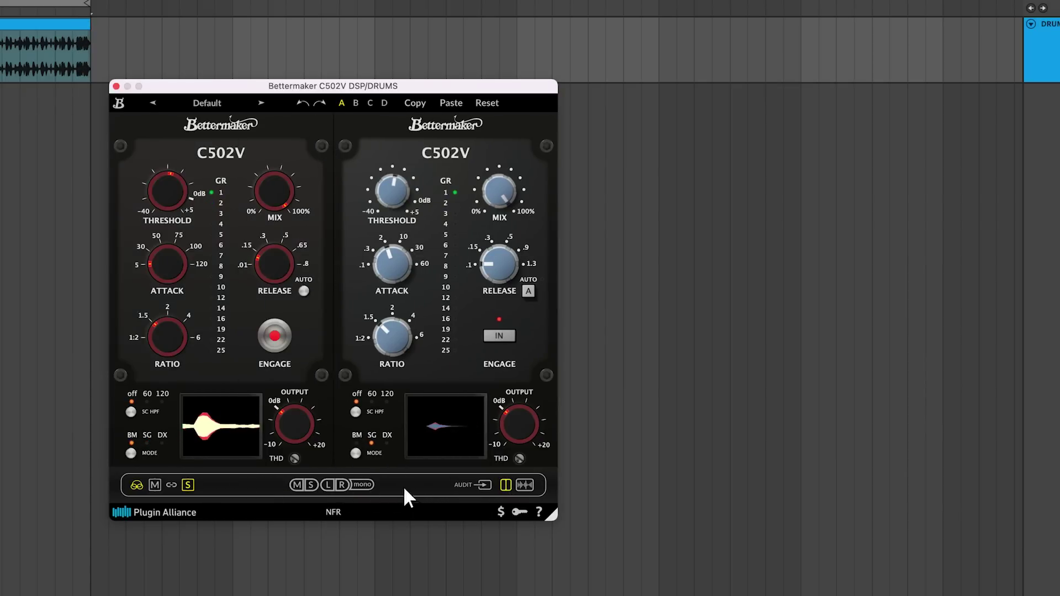
click(522, 487)
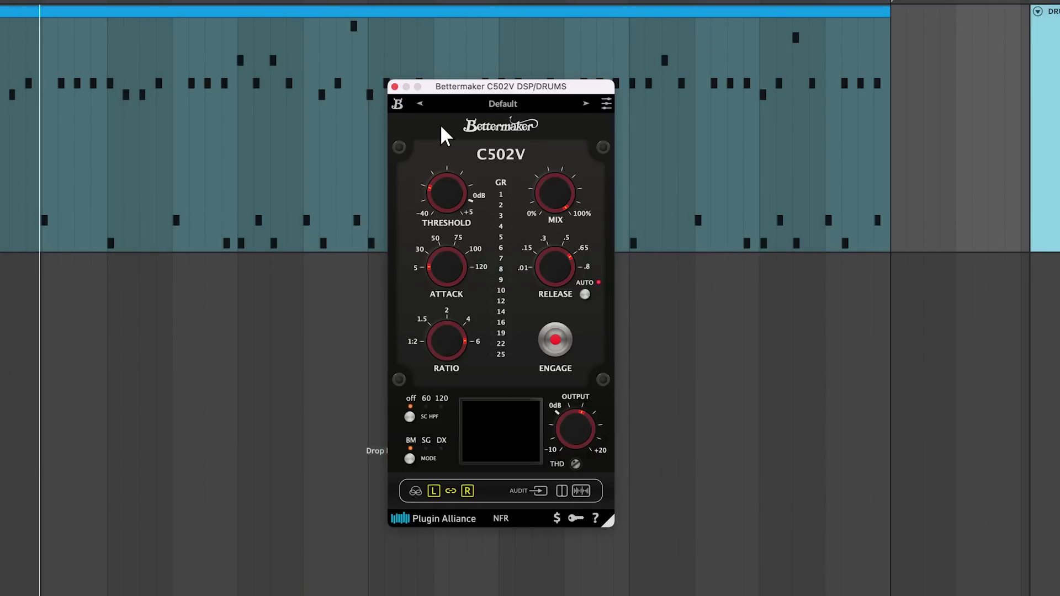
Play and stop the drum loop, then switch the compressor from BM to SG mode
mouse_move(446, 189)
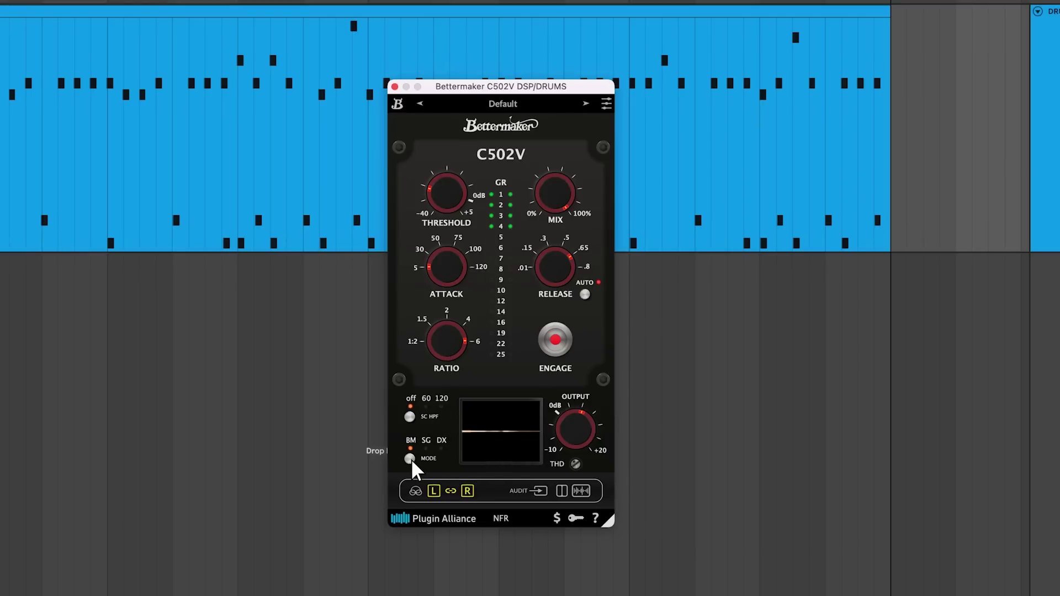
key(space)
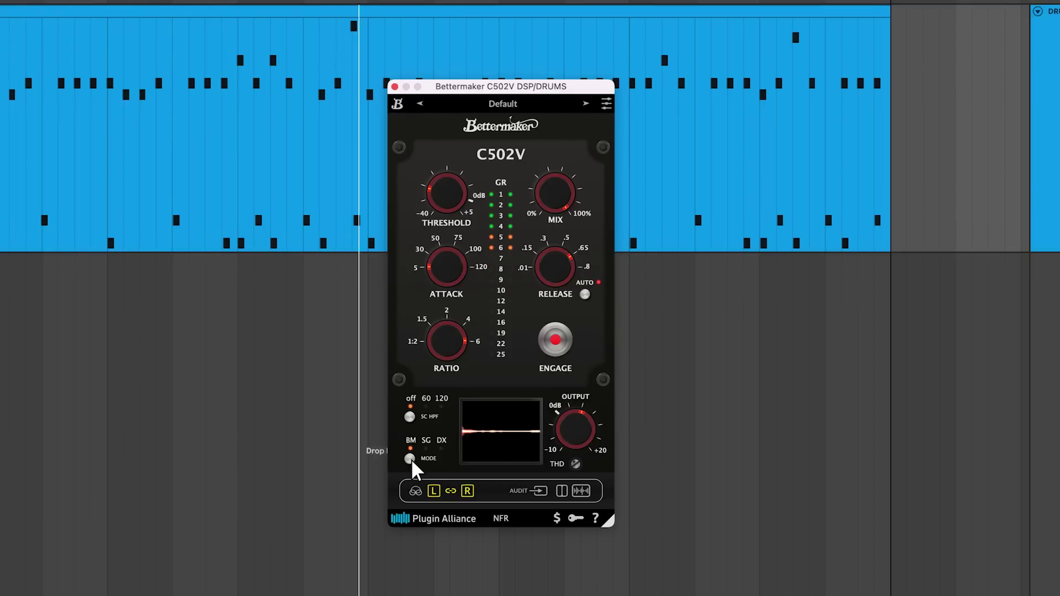
key(space)
click(410, 459)
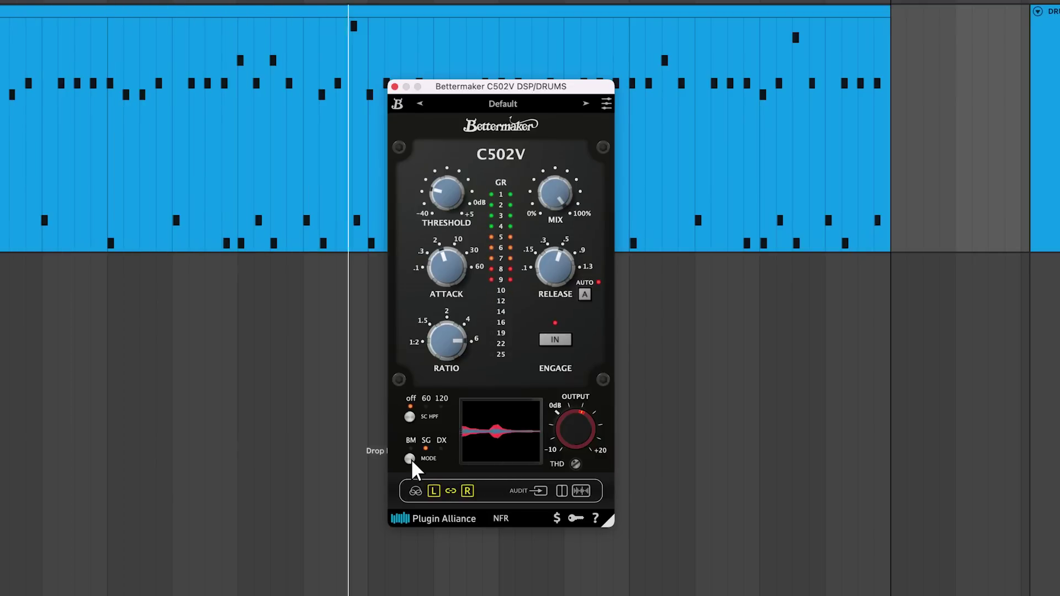
Switch to DX mode and step the sidechain HPF through 120 and off to 60
click(409, 459)
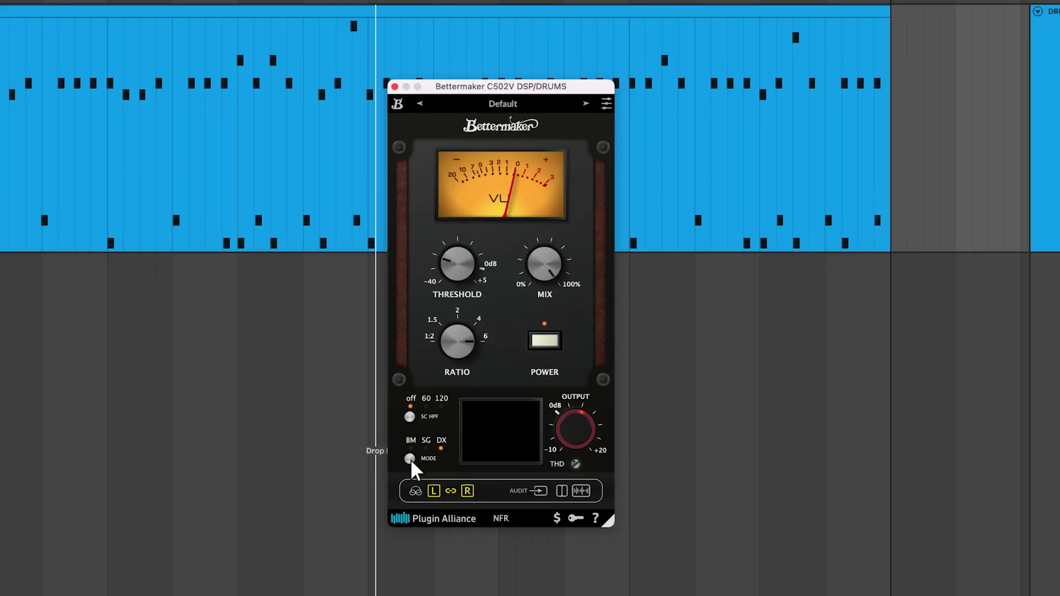
key(space)
key(space)
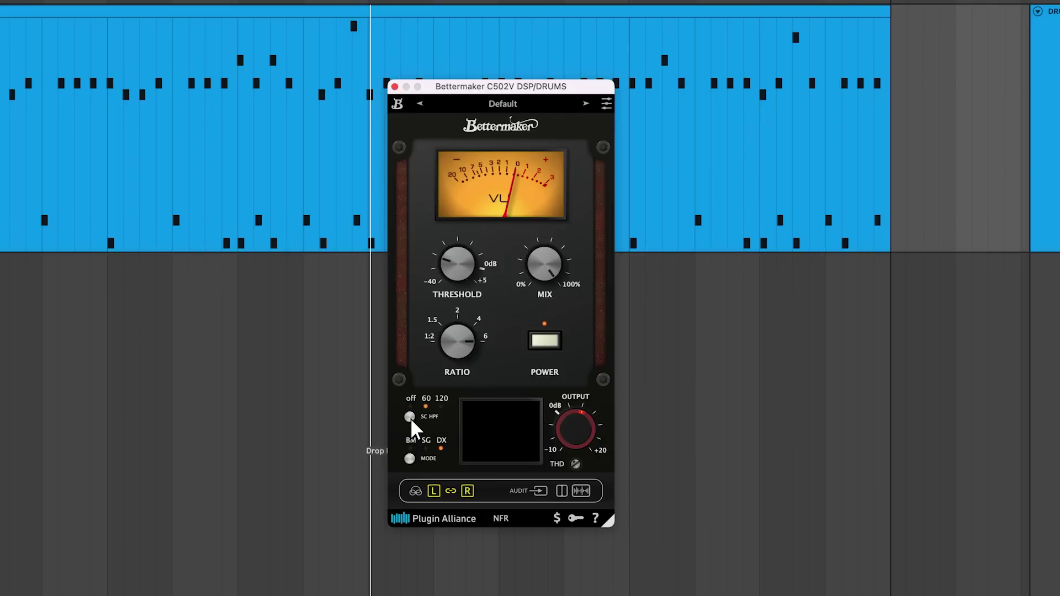
click(409, 417)
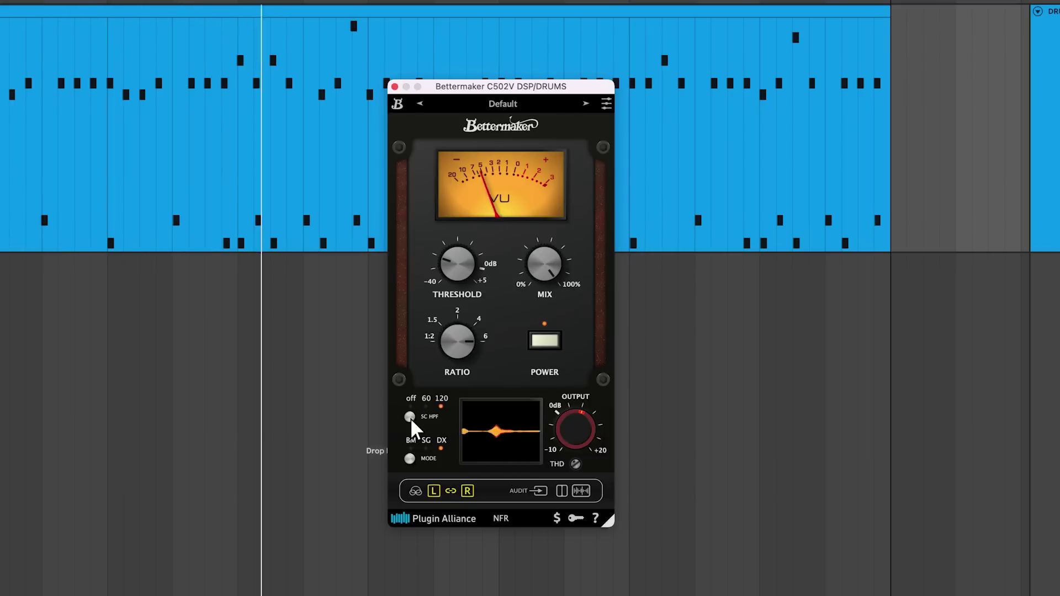
click(410, 417)
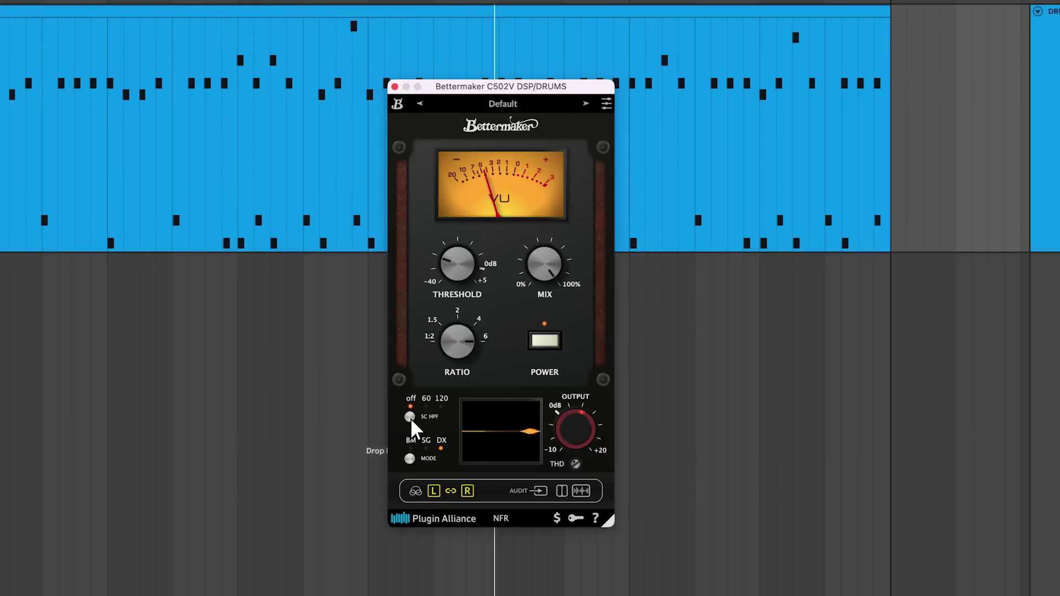
click(409, 417)
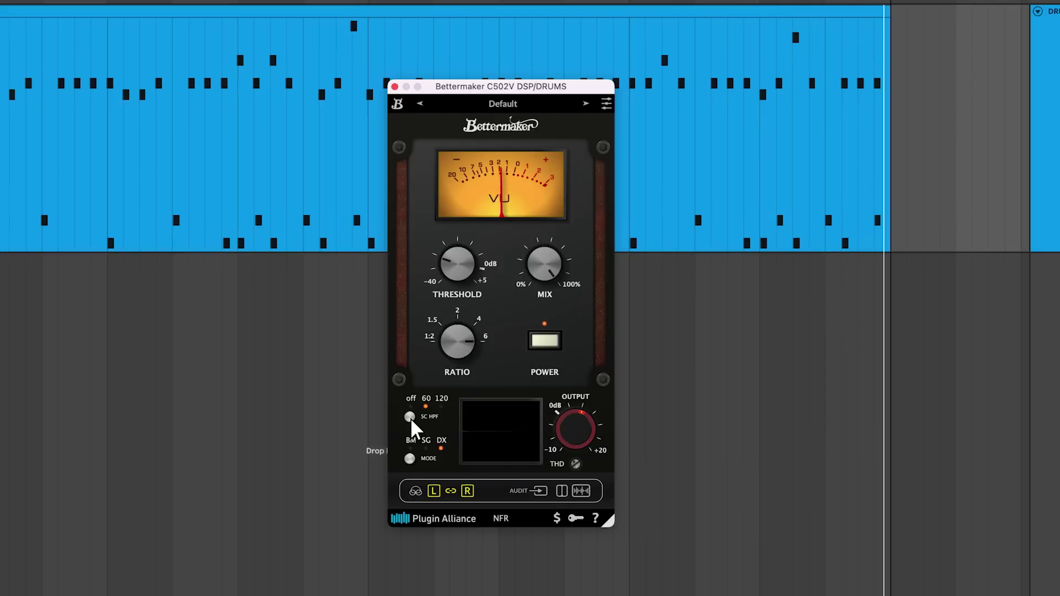
Move the plugin left, split into DX and BM modules, and play drums in the waveform view
drag(515, 92, 273, 96)
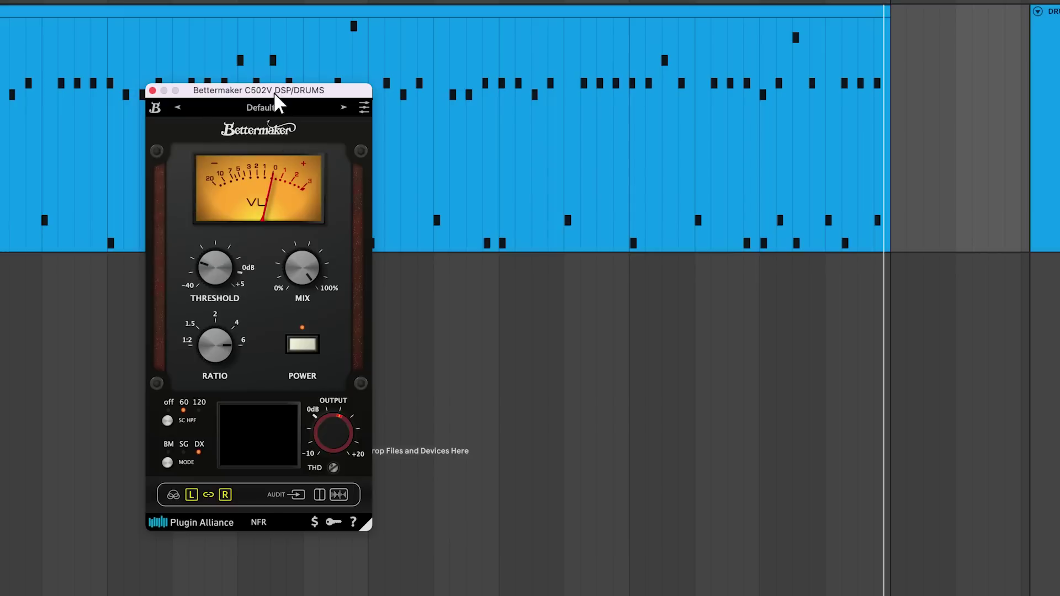
click(319, 494)
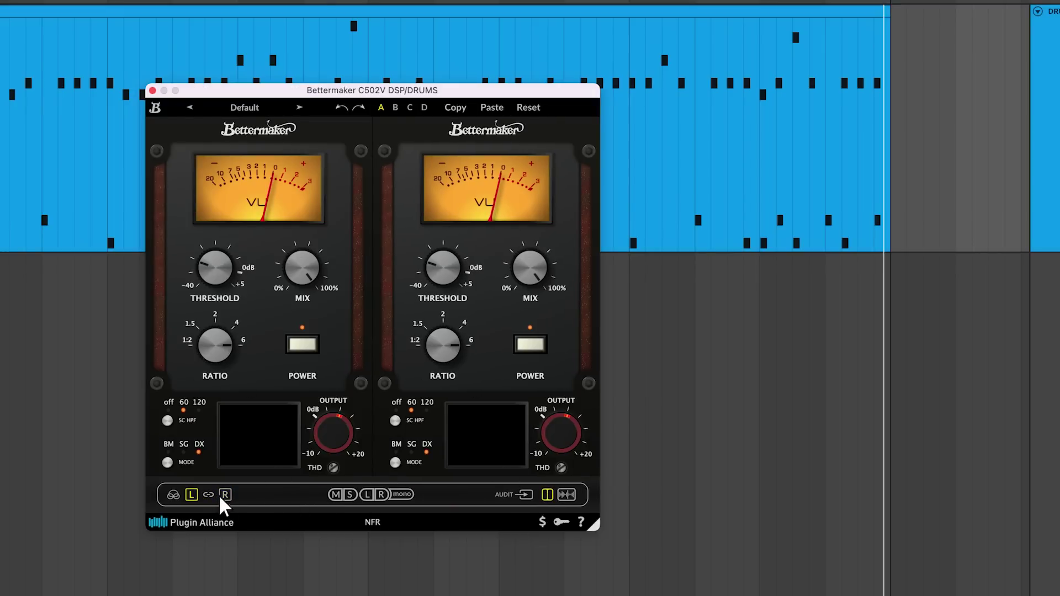
click(395, 462)
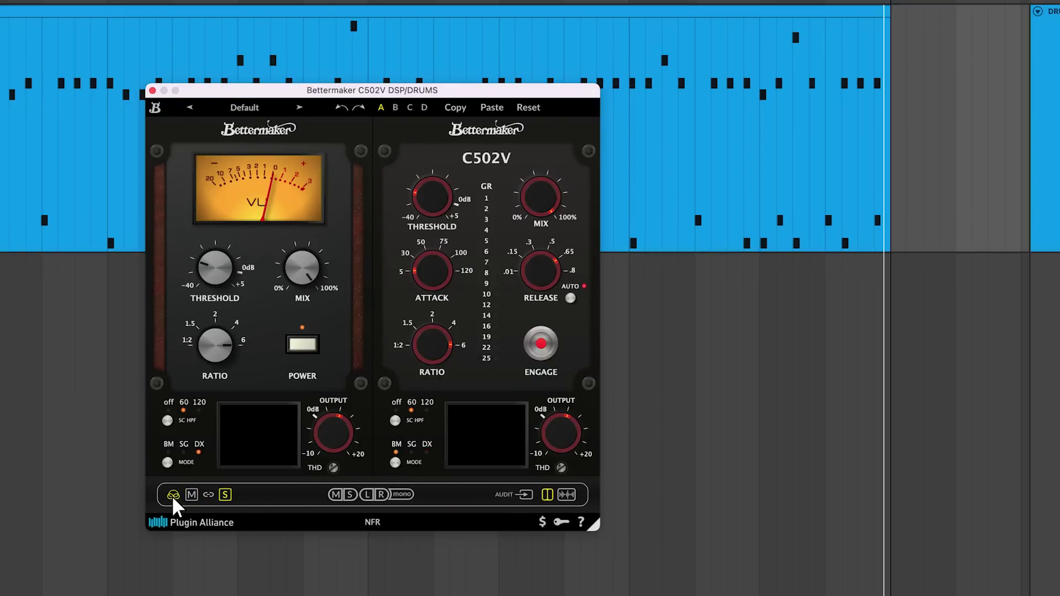
click(567, 495)
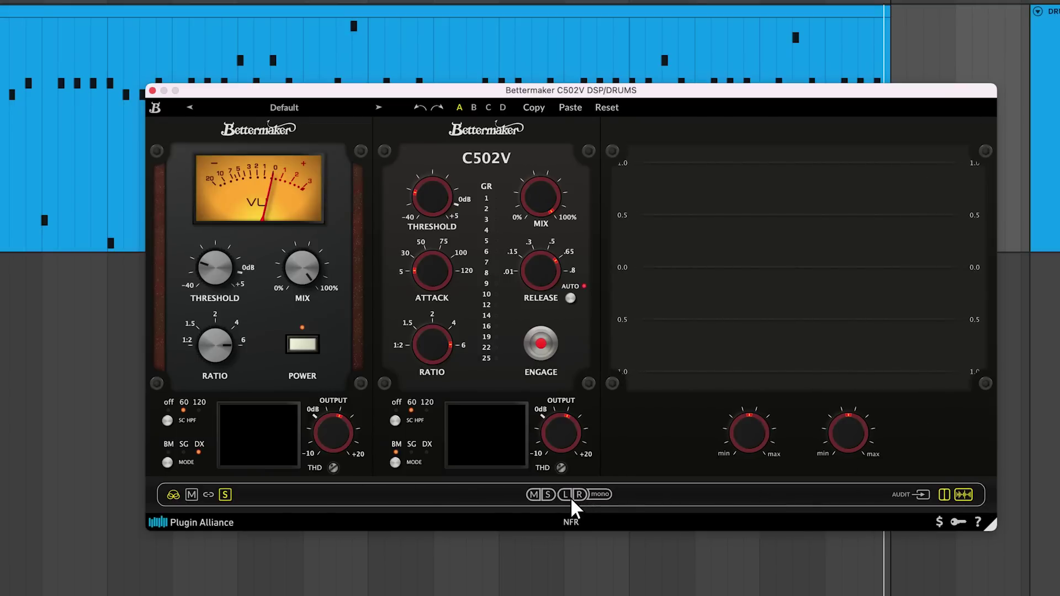
key(space)
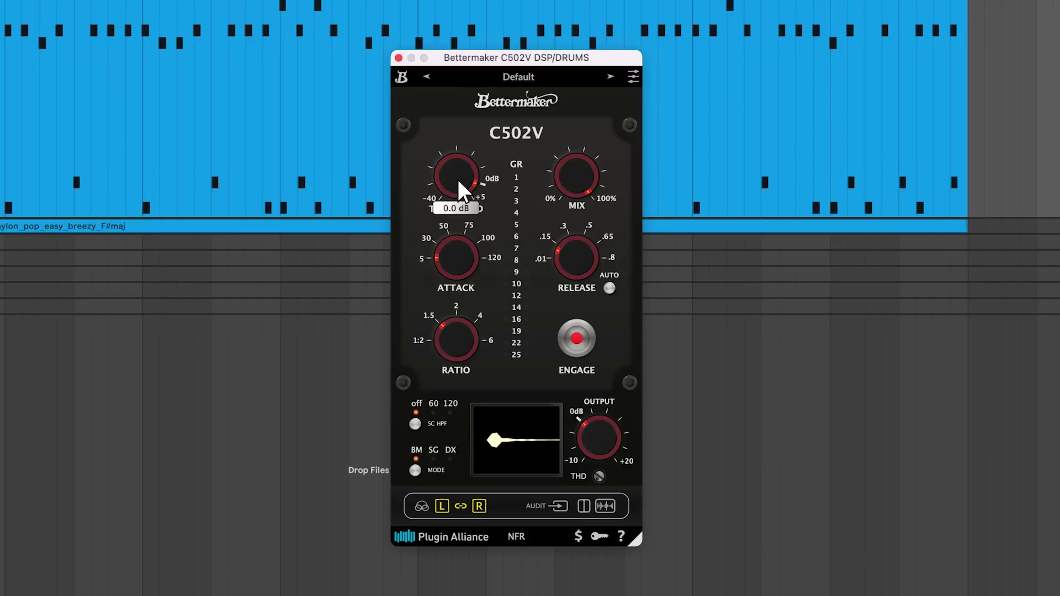
Lower the threshold to about -16 dB, audition ratios 0.5, 1.5 and 2.0, then set 6.0
drag(460, 194, 460, 317)
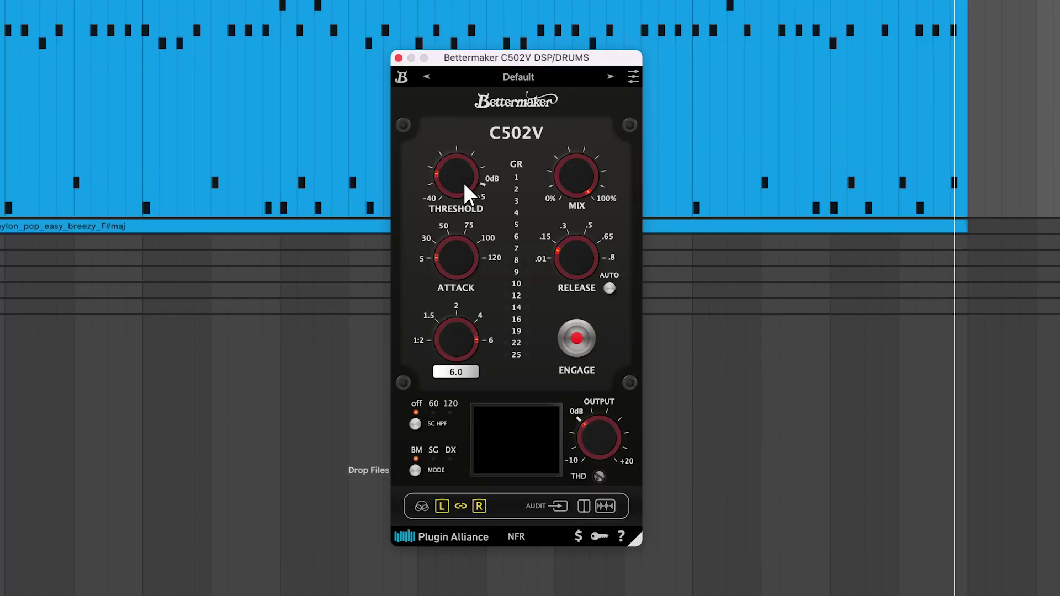
drag(457, 353, 460, 385)
drag(460, 385, 457, 361)
key(space)
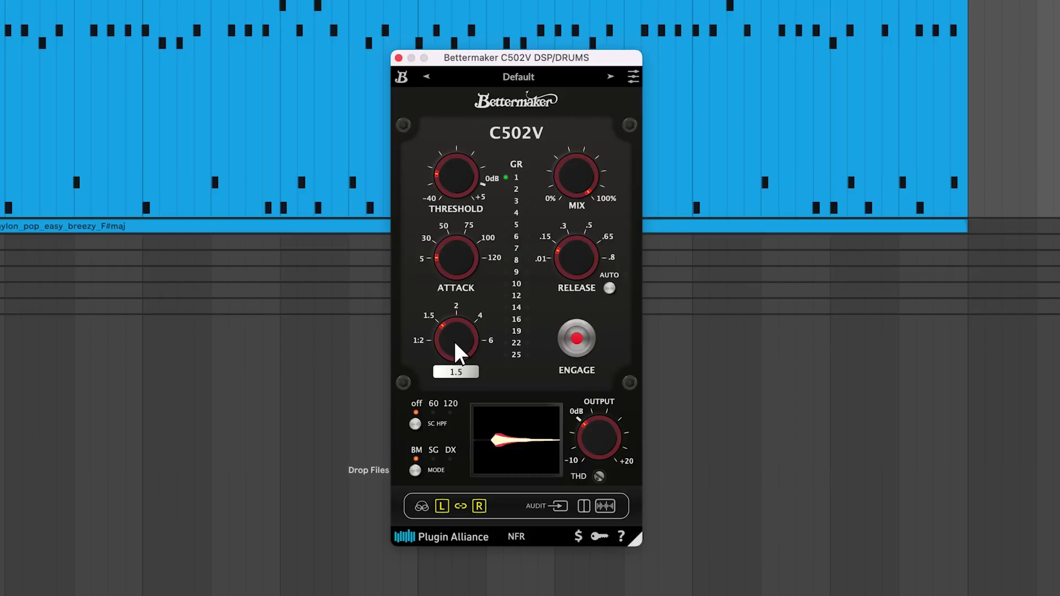
drag(462, 355, 468, 412)
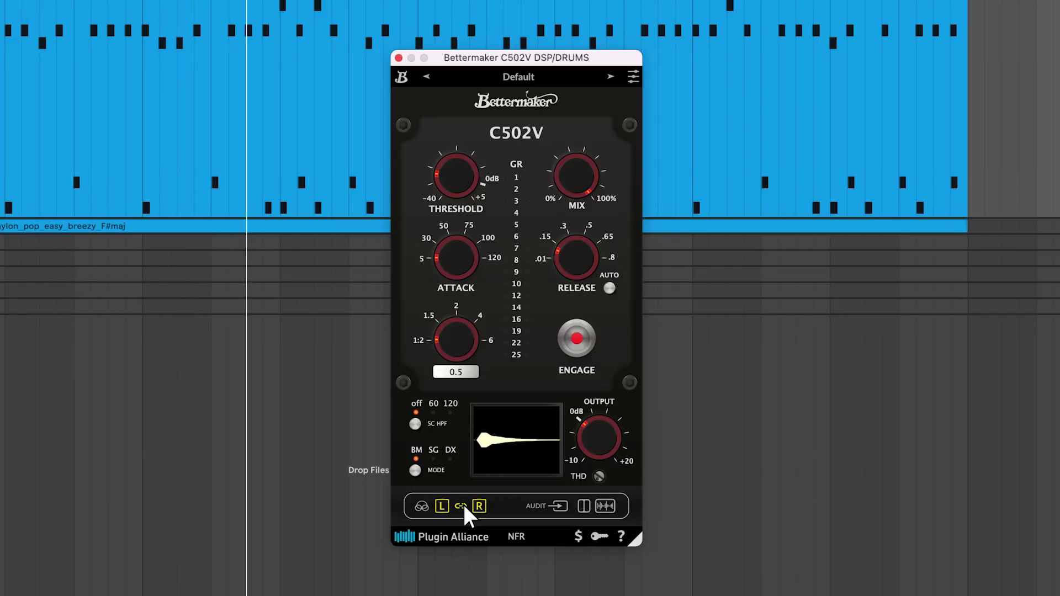
drag(457, 339, 456, 309)
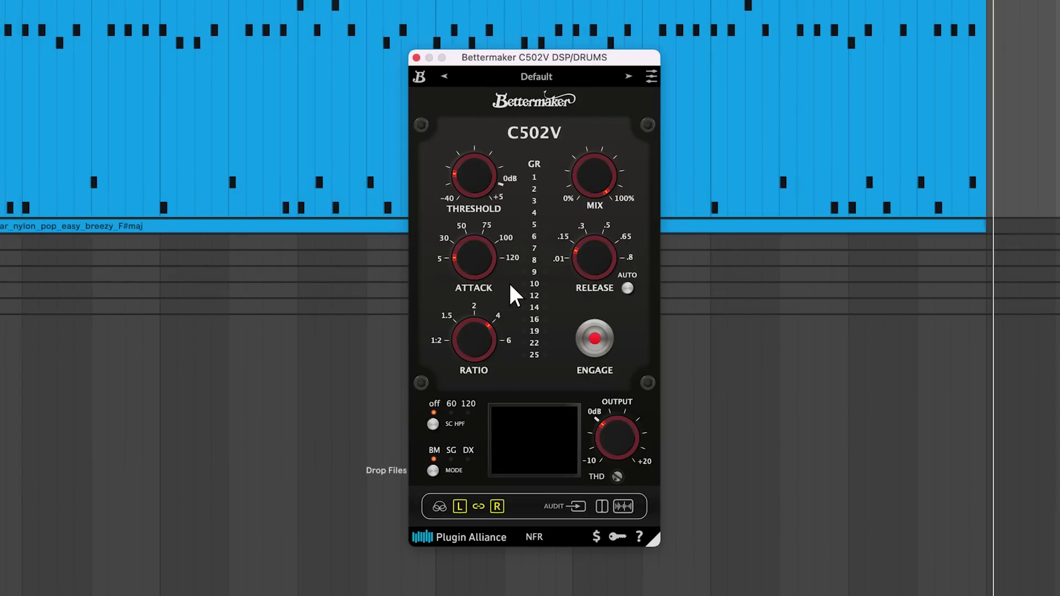
Try the attack at 120.0 ms and 5.0 ms with drums playing, finishing at 120 ms
mouse_move(483, 265)
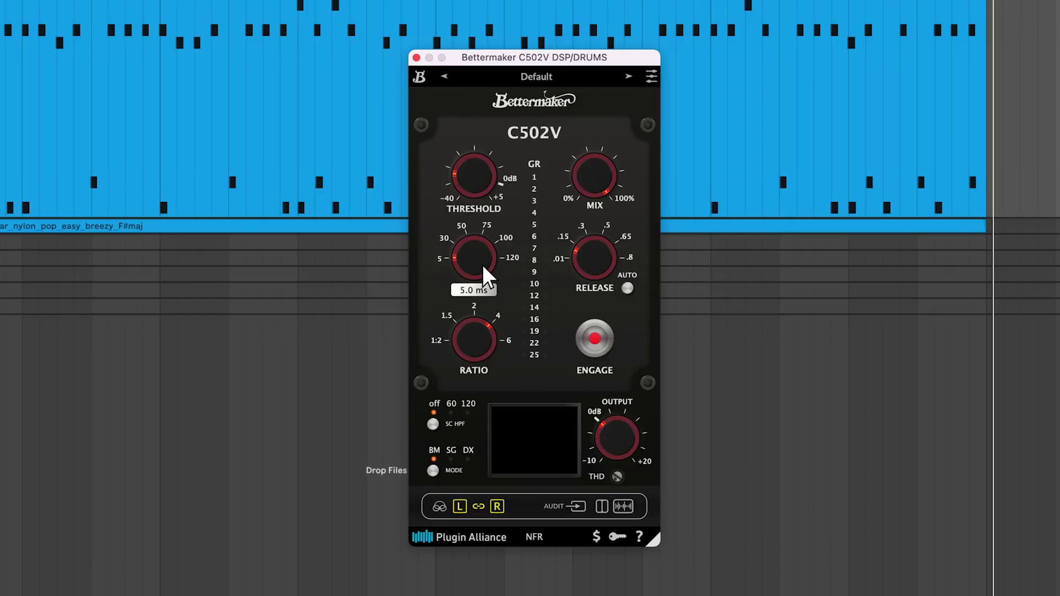
drag(482, 253, 497, 36)
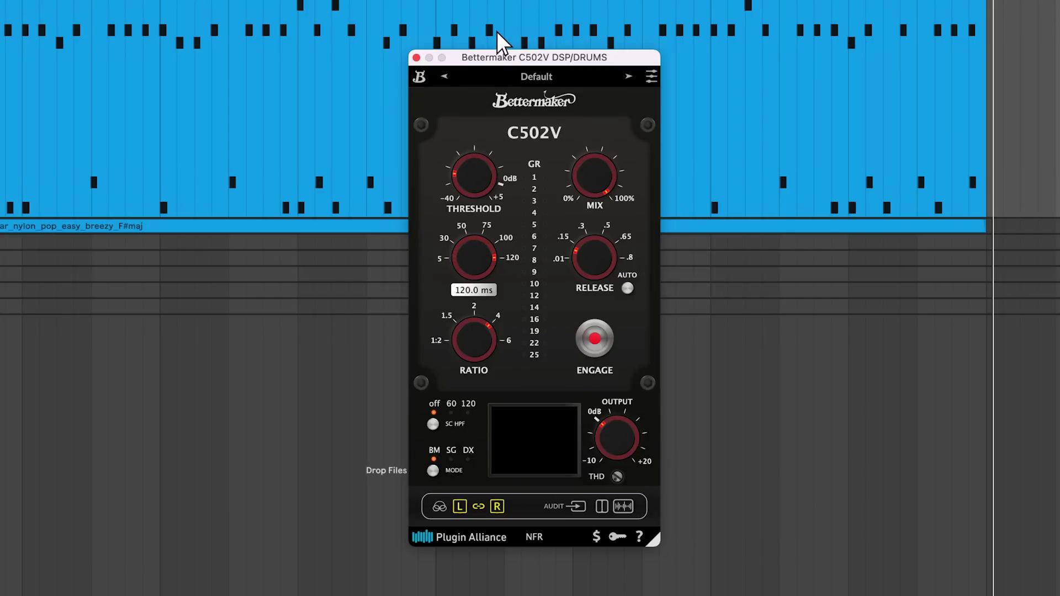
drag(499, 41, 492, 265)
key(space)
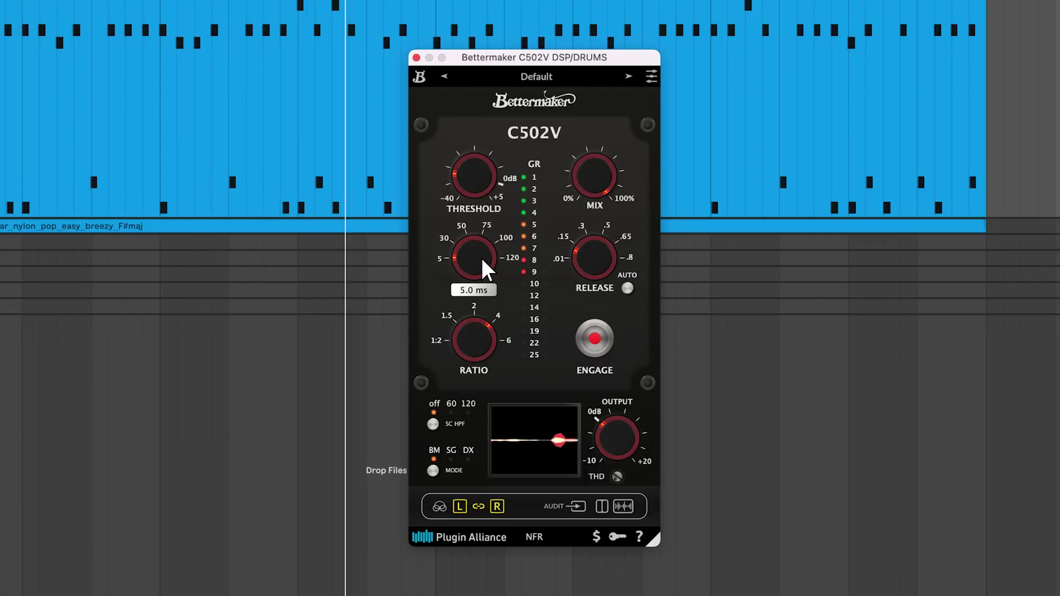
drag(474, 257, 474, 210)
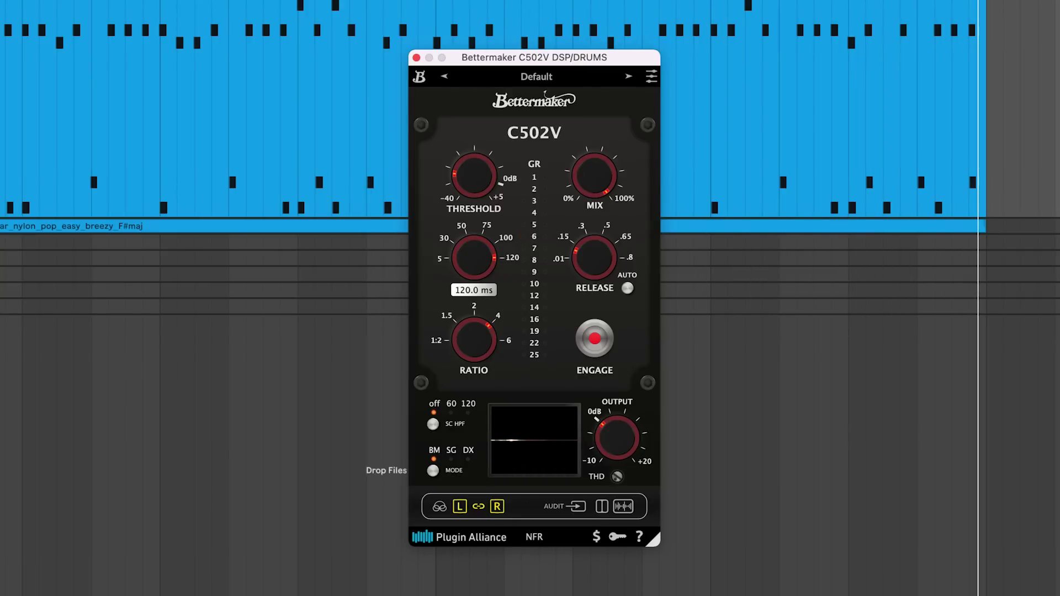
Reset the attack to its minimum and try the release at 0.80 s, then 0.10 s
double_click(473, 260)
mouse_move(473, 338)
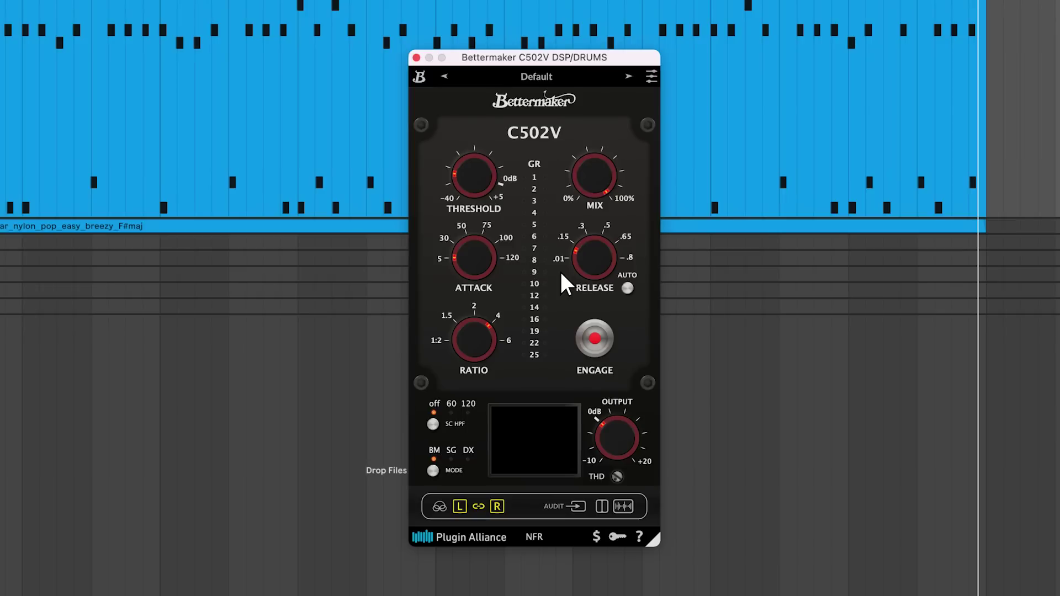
mouse_move(588, 265)
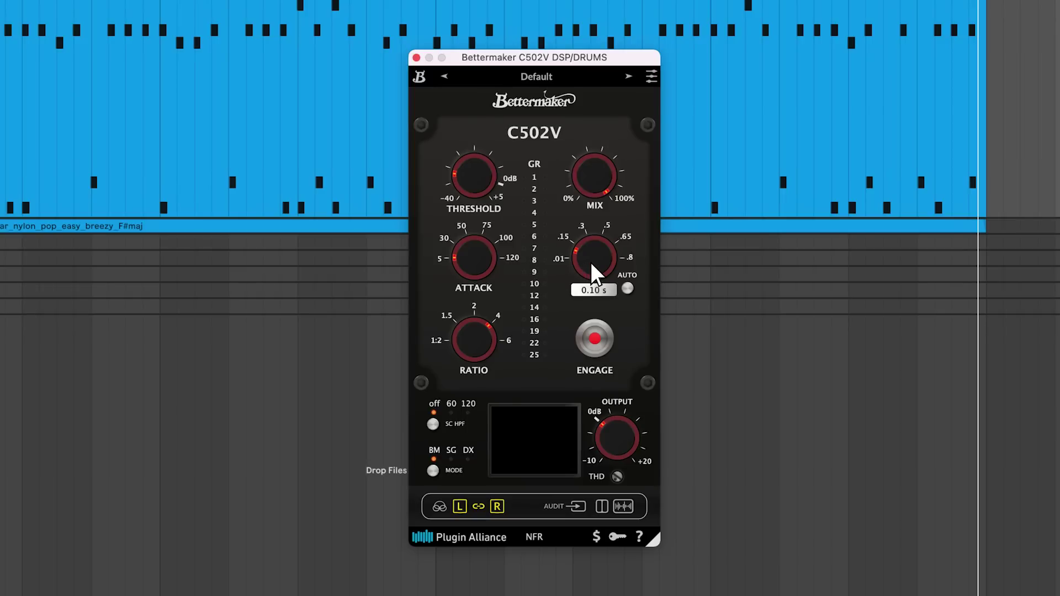
drag(594, 270, 583, 55)
super+click(604, 271)
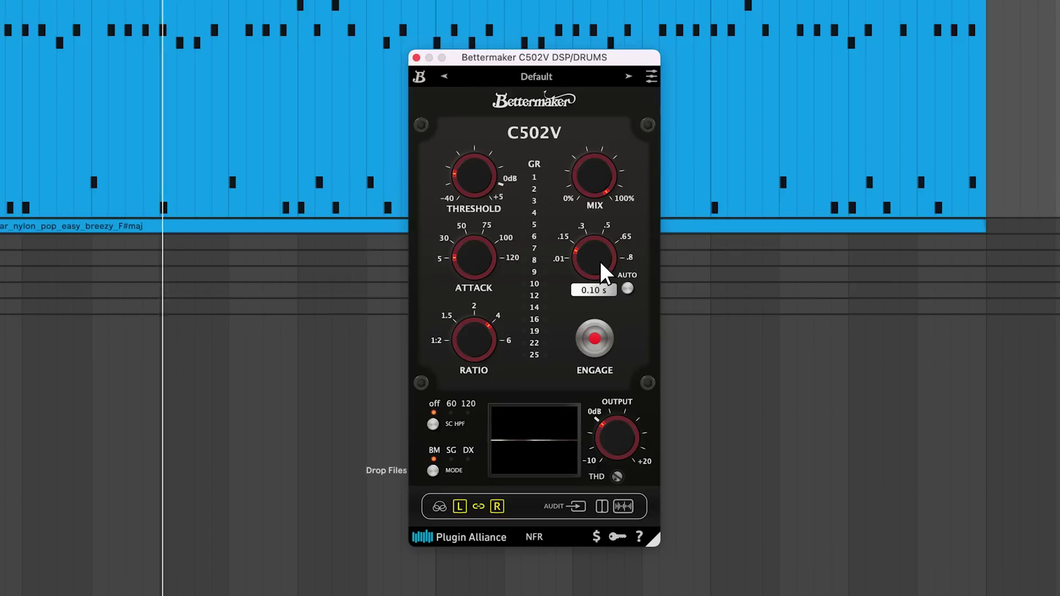
Shorten the release from 0.80 s to about 0.20 s and compare bypassed versus engaged
drag(605, 273, 601, 41)
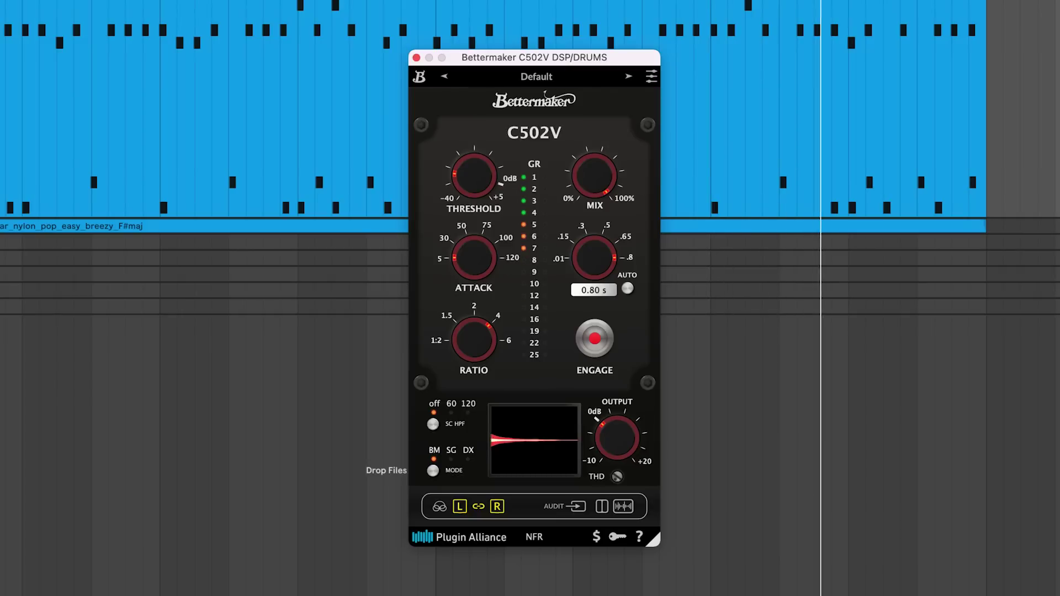
drag(603, 3, 600, 177)
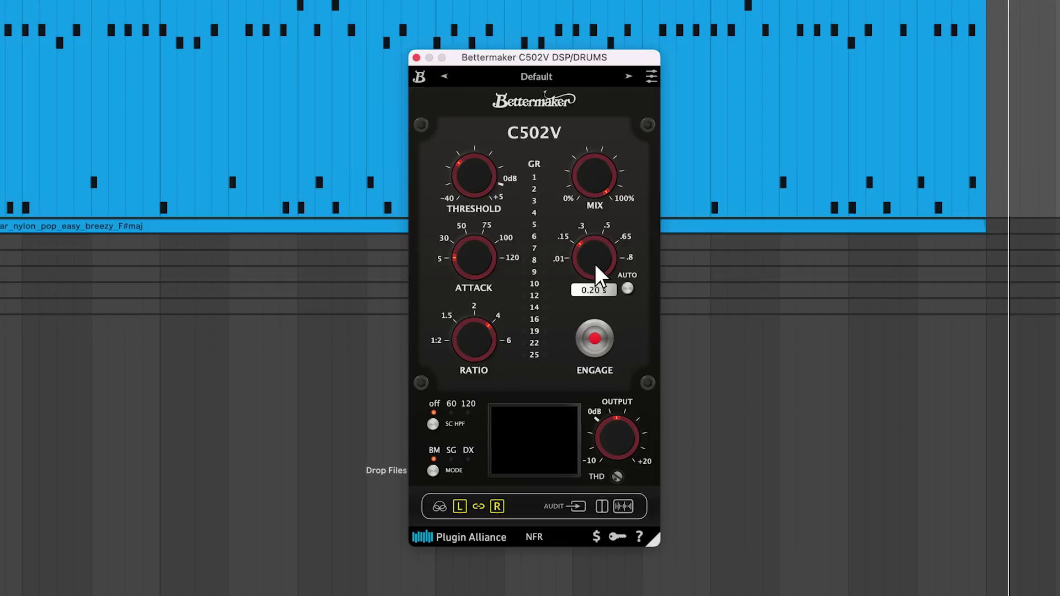
click(594, 346)
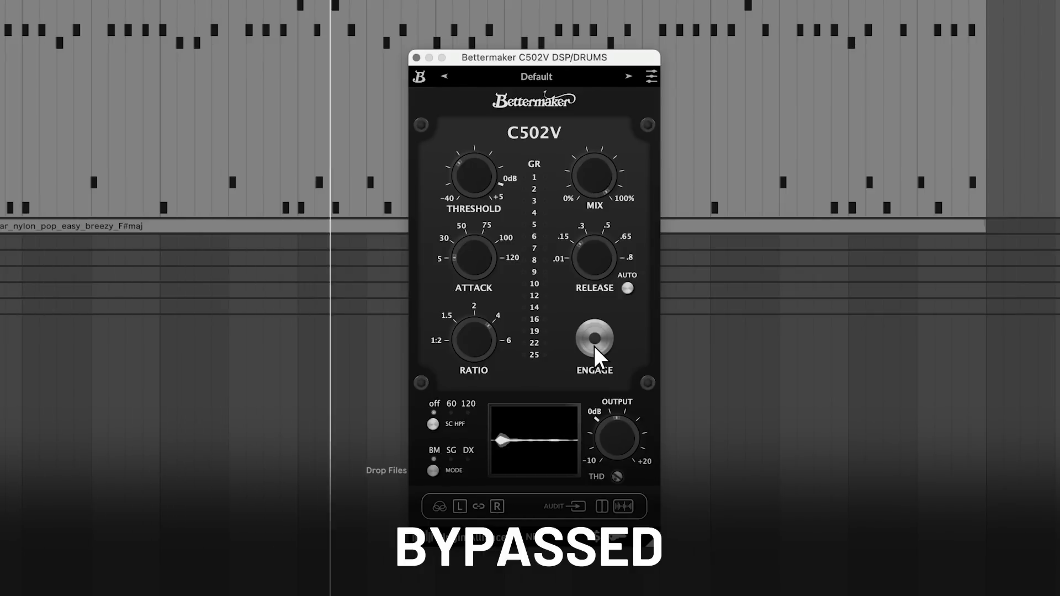
click(594, 345)
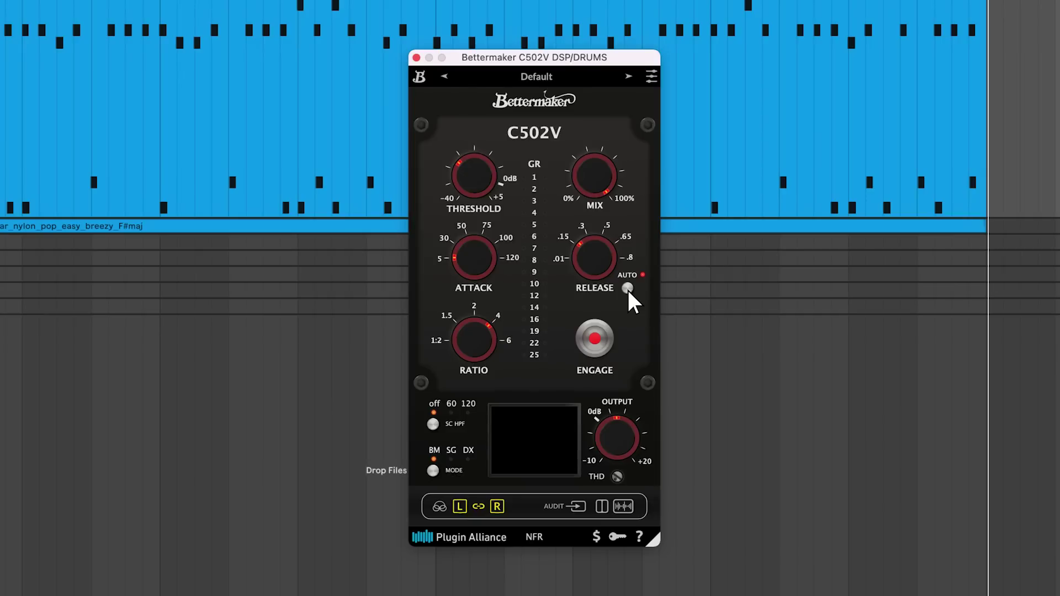
Turn the wet/dry mix down from 100% to 46%, comparing bypassed and engaged before and after
click(601, 342)
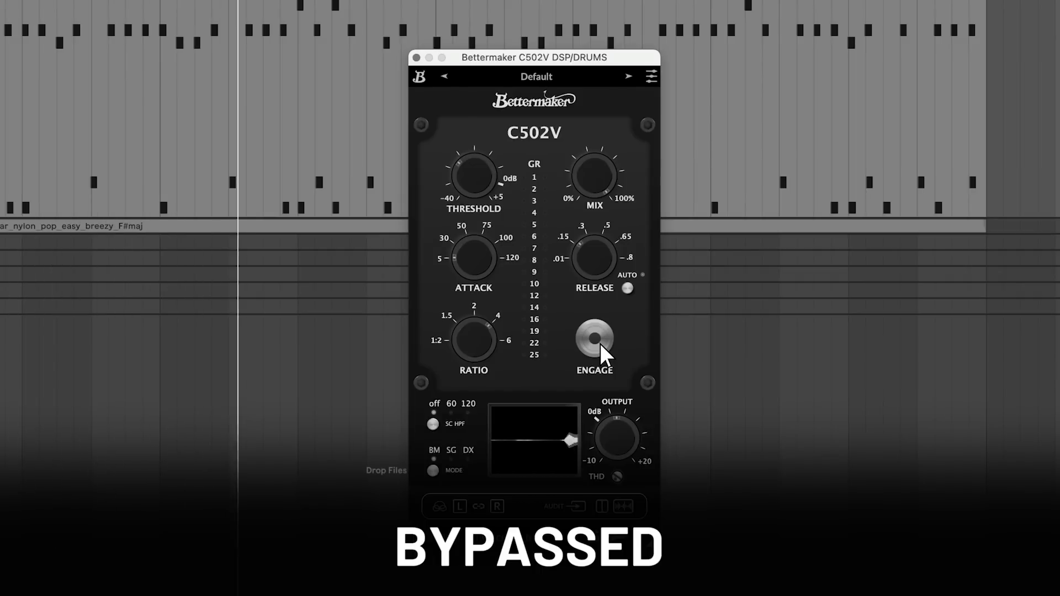
click(600, 343)
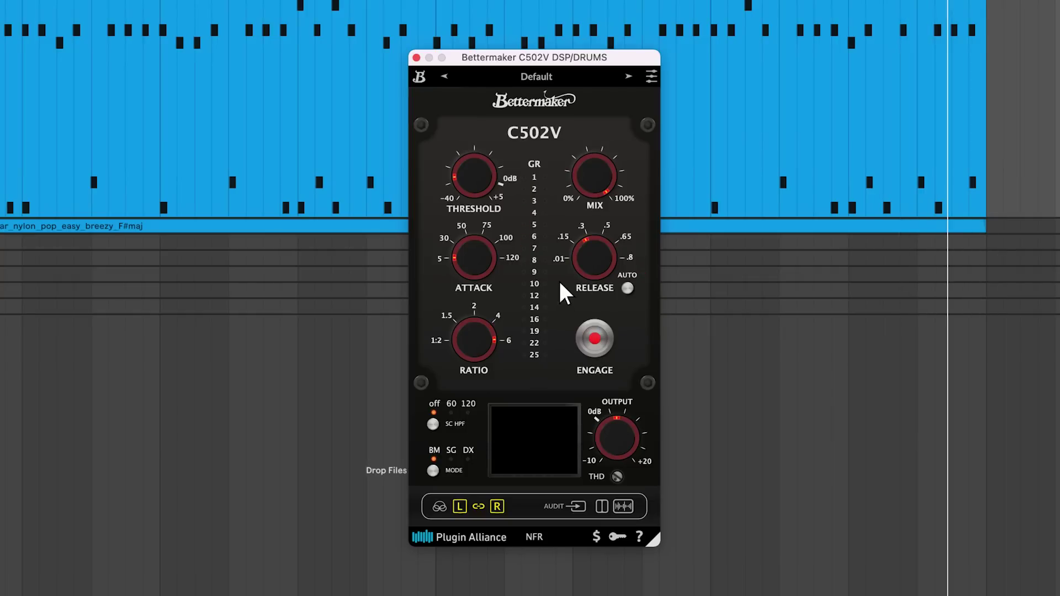
mouse_move(599, 188)
mouse_move(596, 181)
mouse_down()
mouse_move(609, 414)
mouse_move(613, 175)
mouse_up()
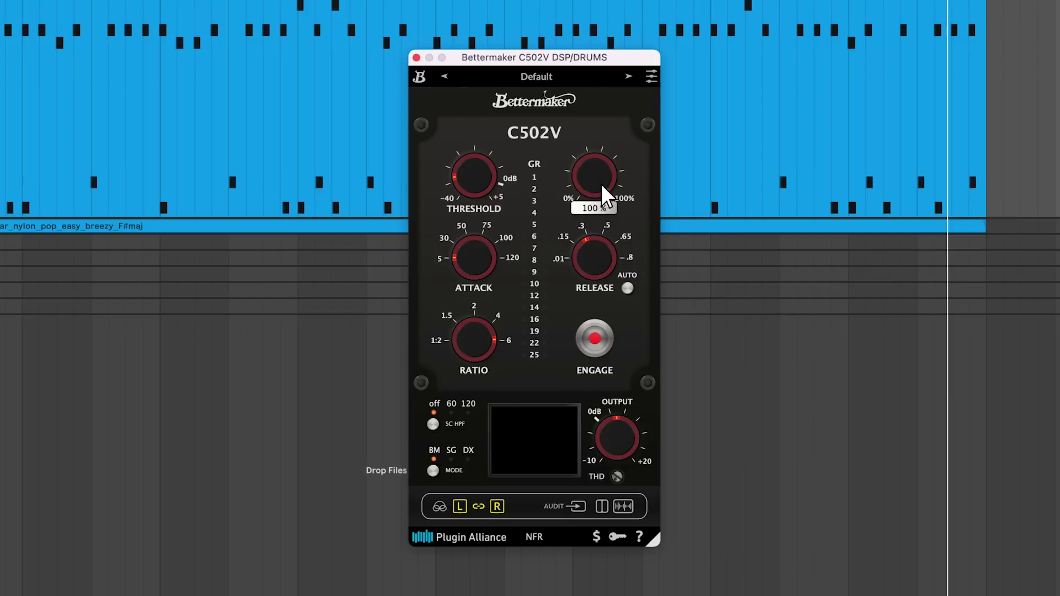
drag(608, 203, 601, 284)
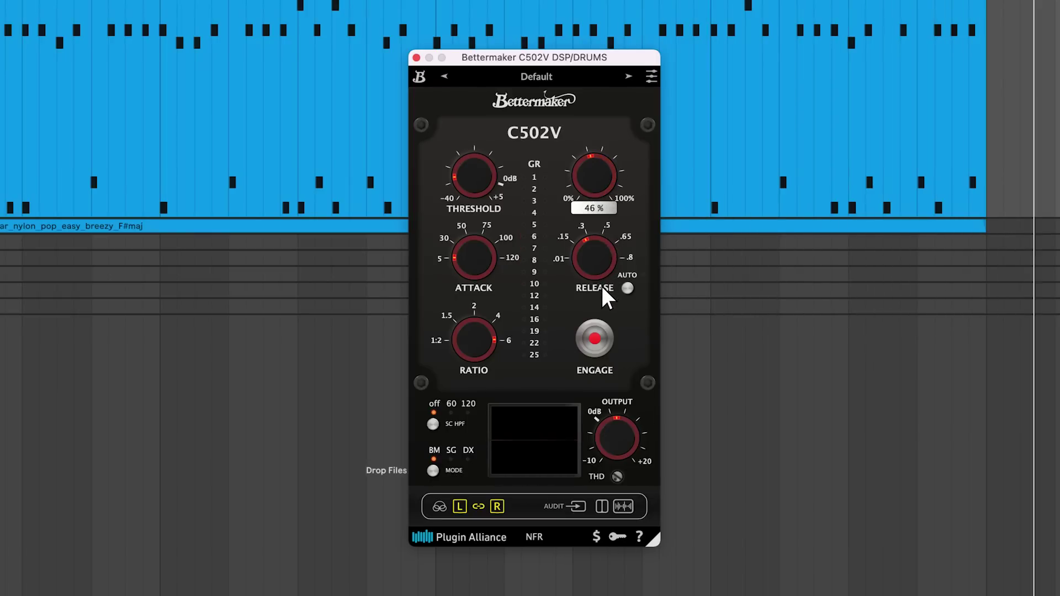
click(594, 338)
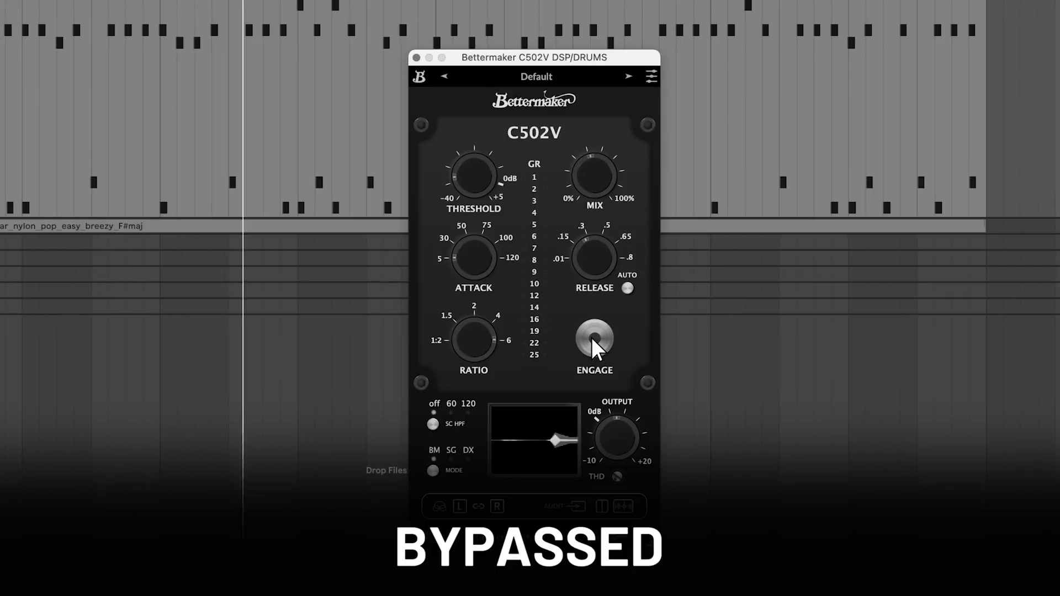
click(592, 338)
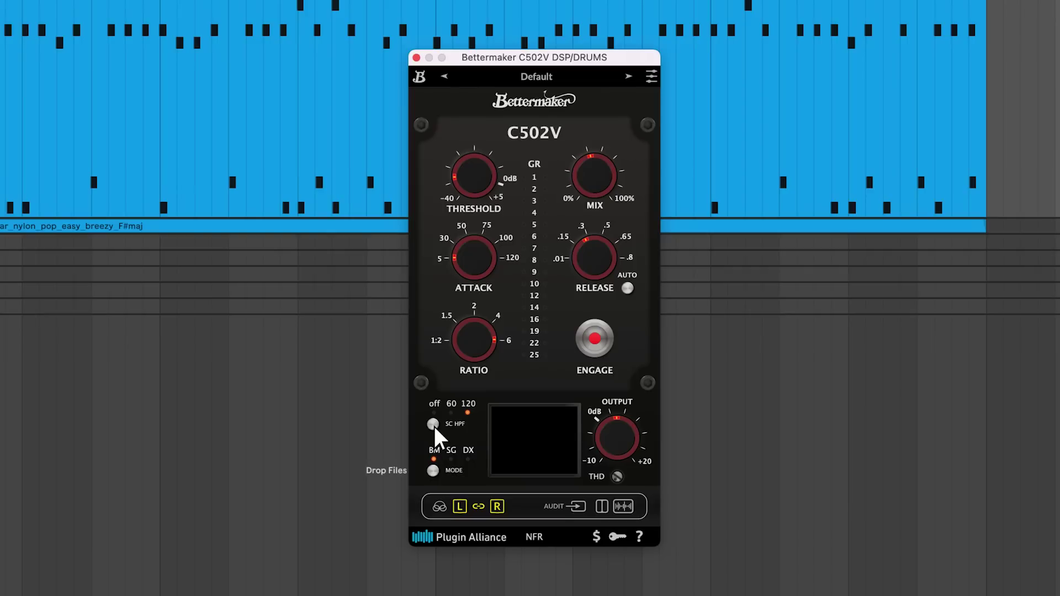
click(433, 424)
click(433, 424)
click(433, 424)
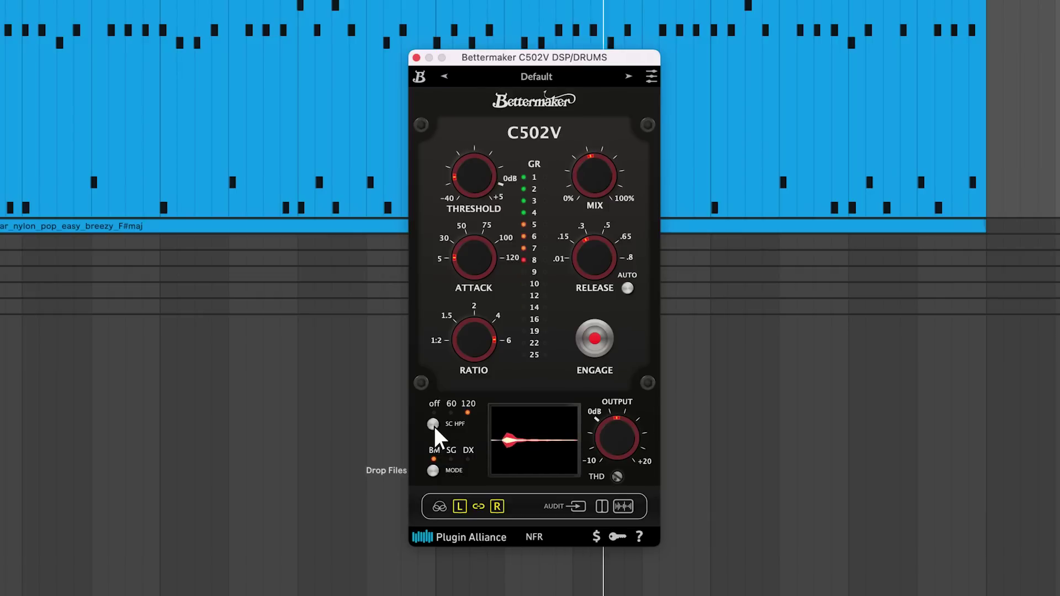
click(433, 424)
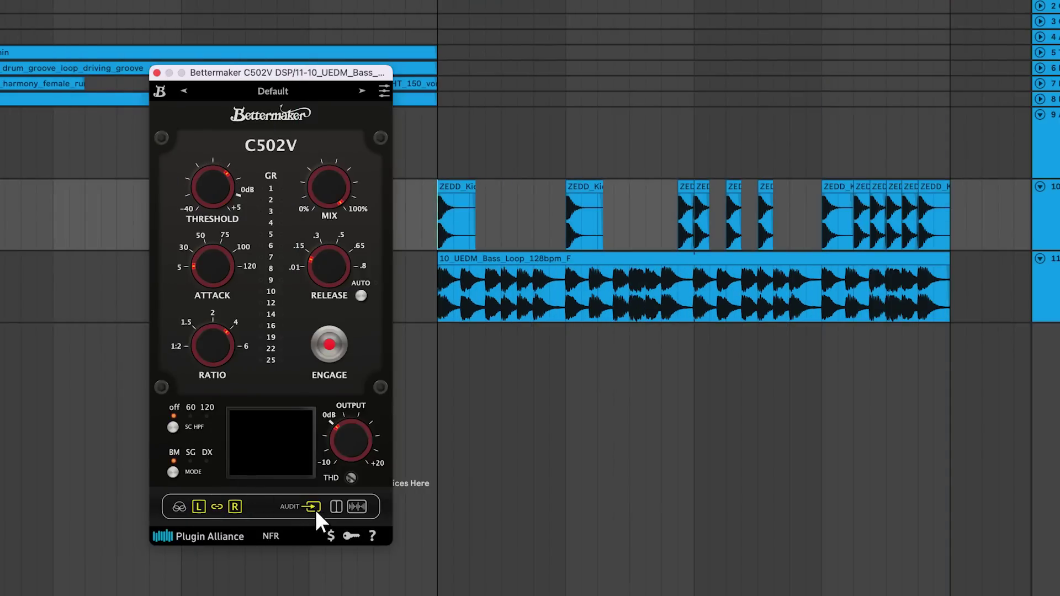
A/B the bass compressor's bypass during playback, then replay and stop the bass loop
click(330, 345)
key(space)
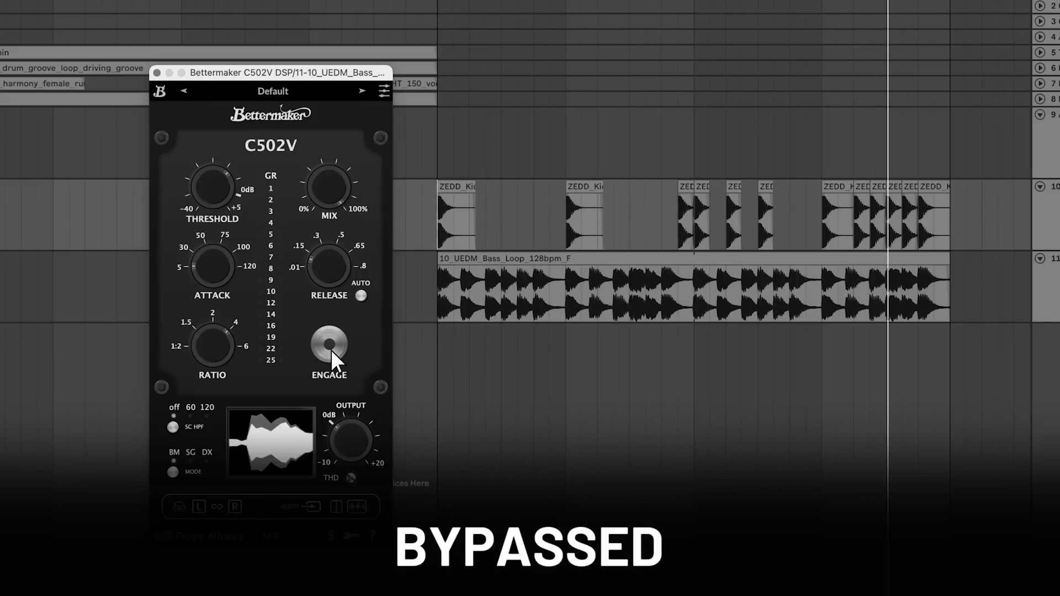
click(329, 346)
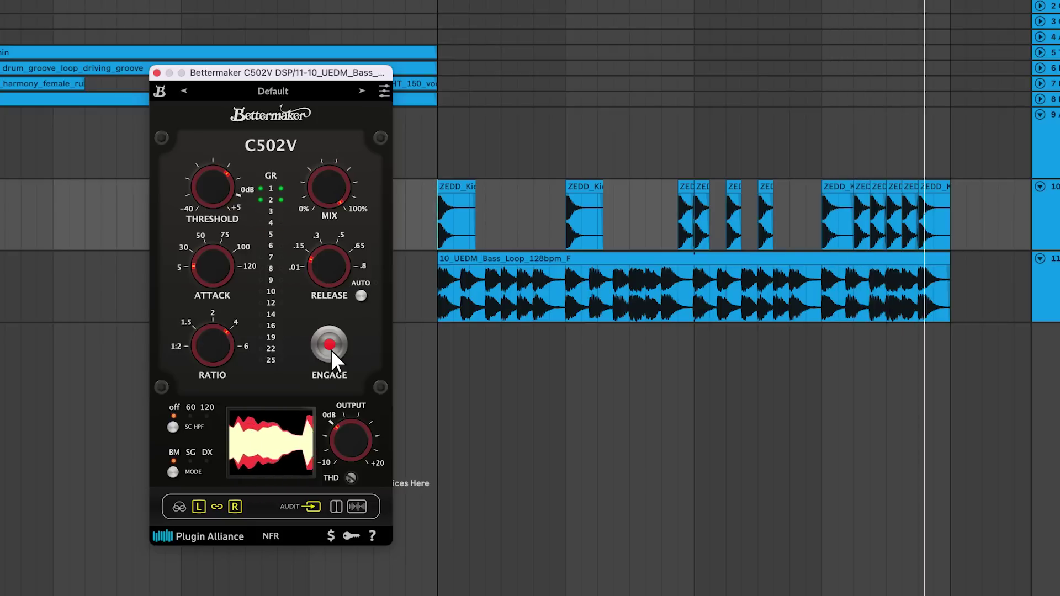
key(space)
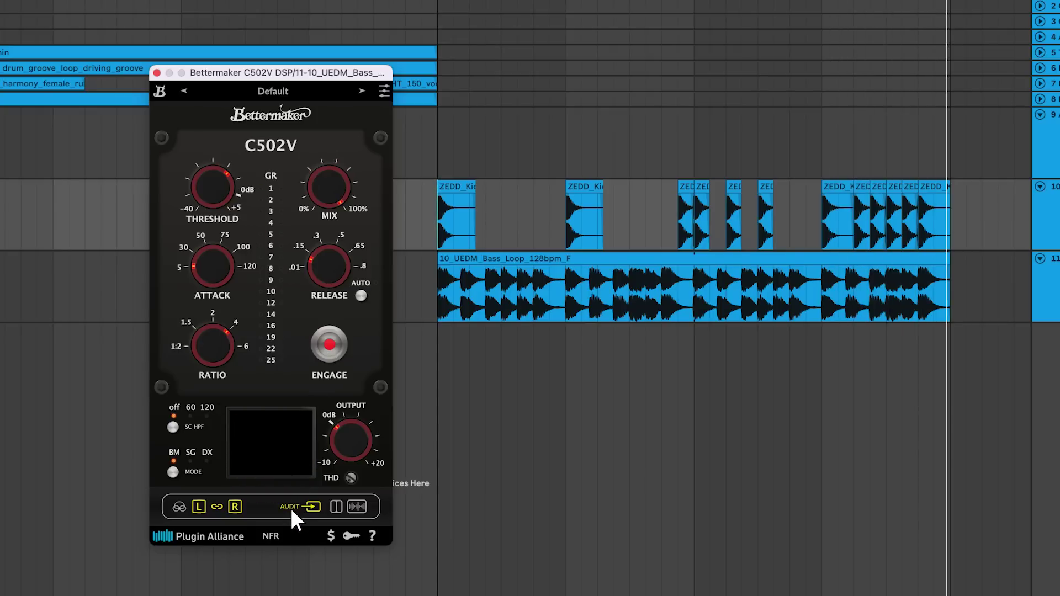
key(space)
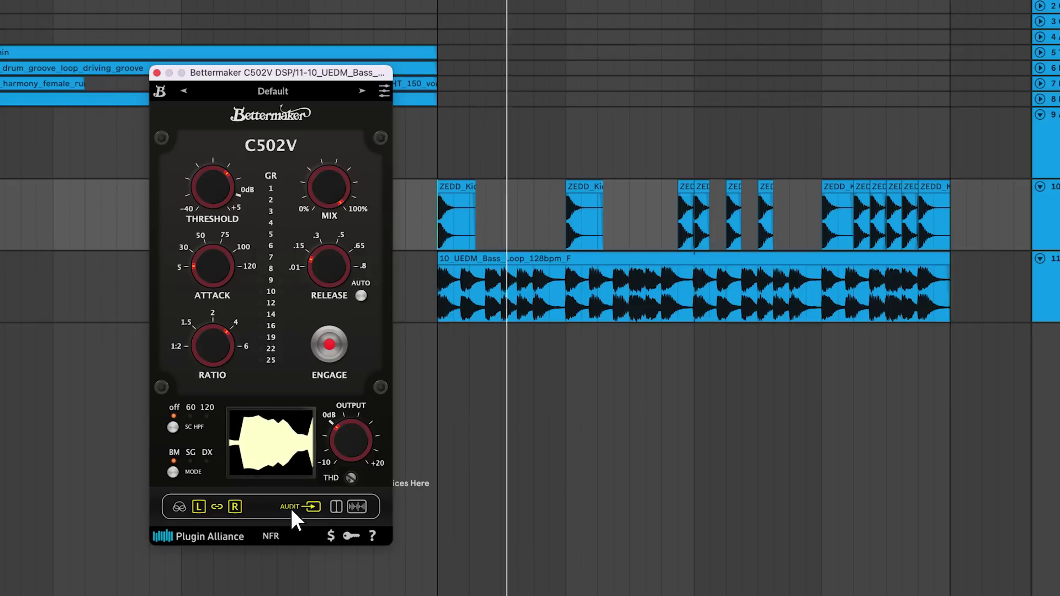
key(space)
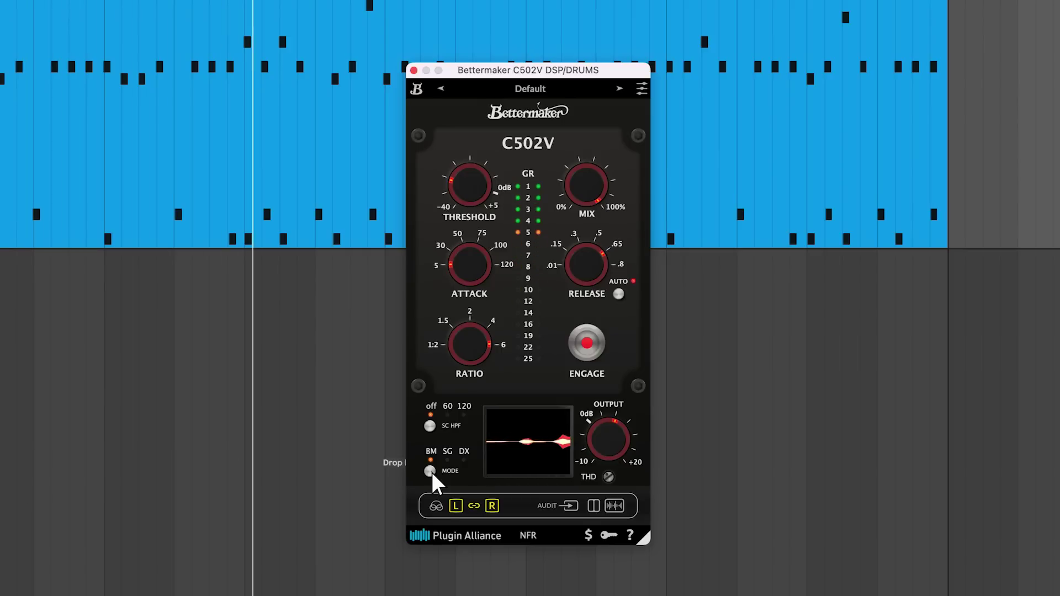
Audition the drums in SG mode, then switch the character to DX and stop playback
key(space)
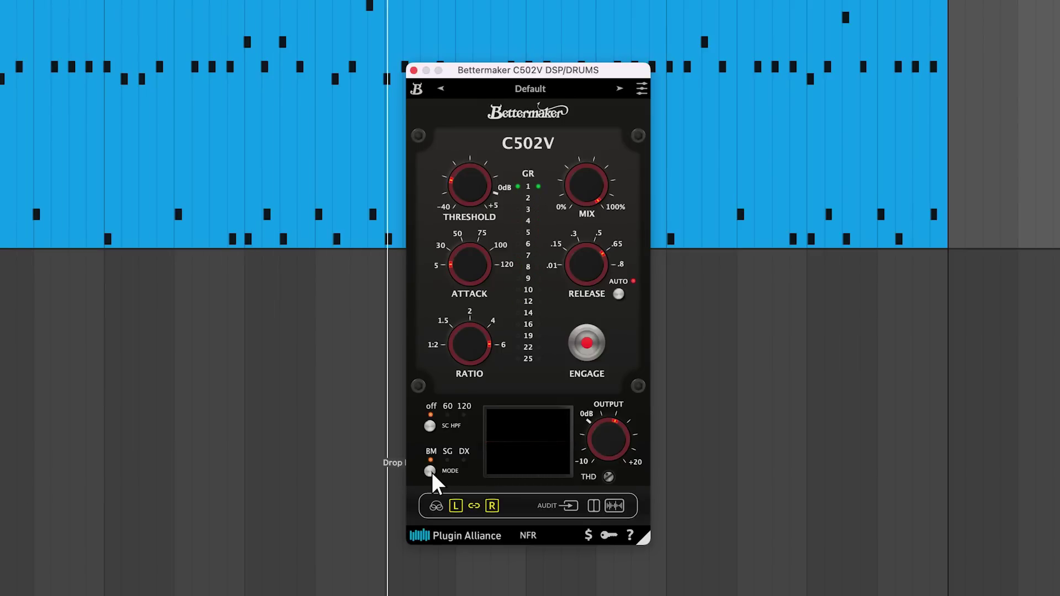
click(430, 471)
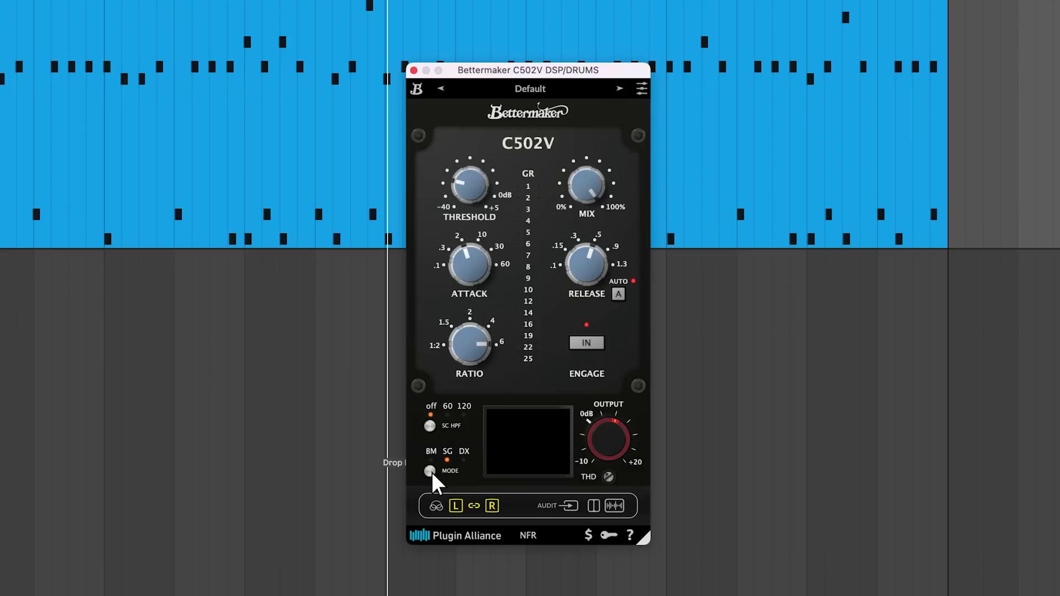
key(space)
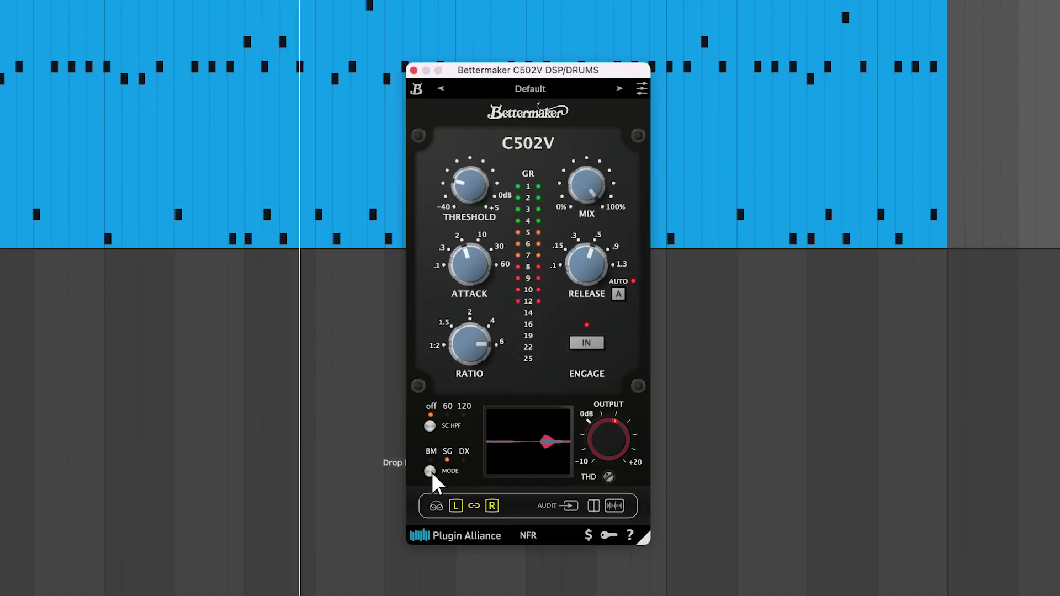
key(space)
click(429, 471)
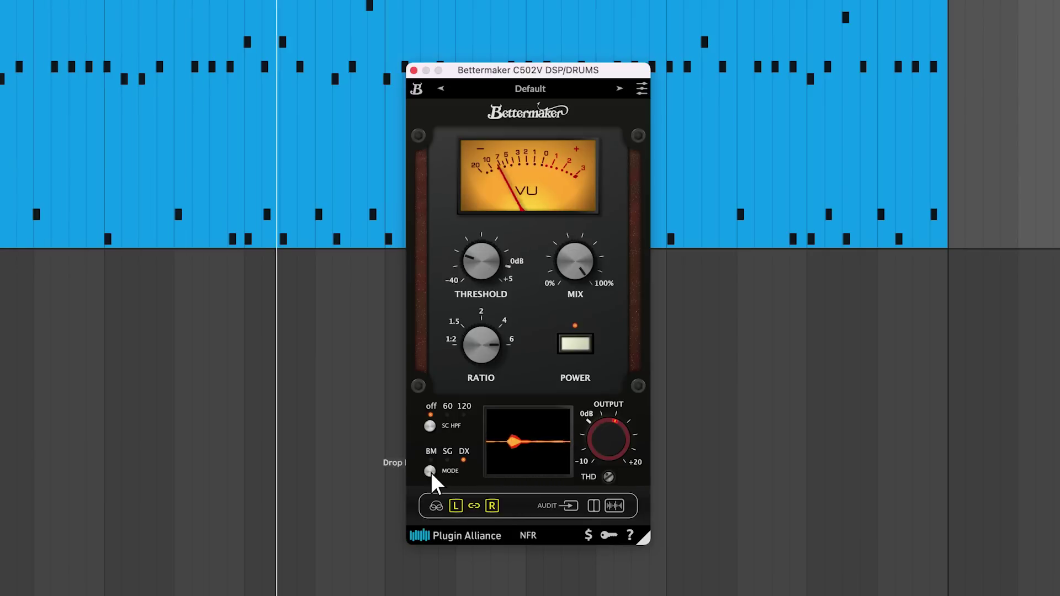
key(space)
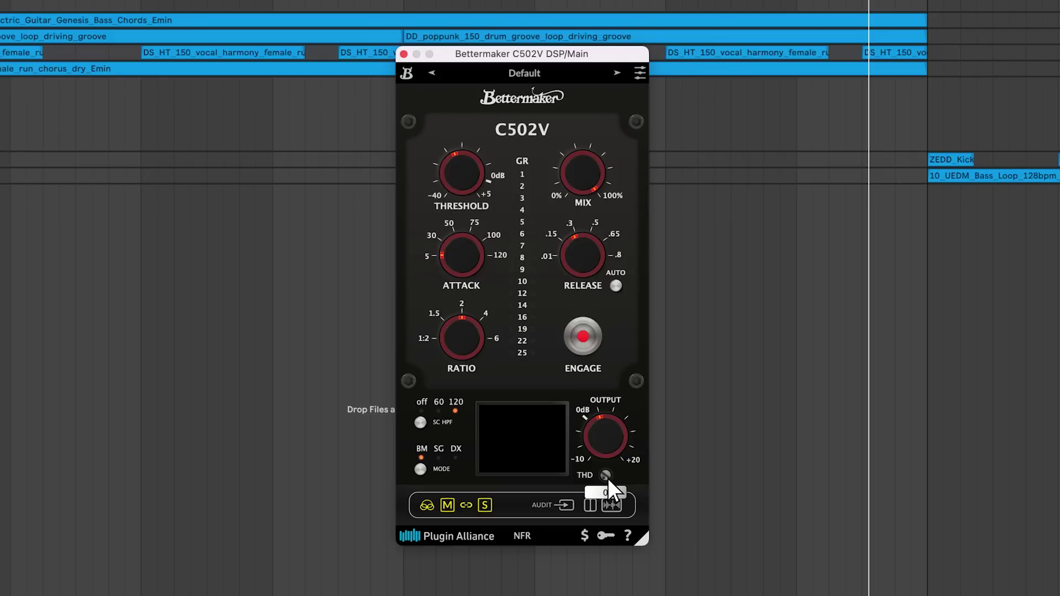
Sweep THD from 0 up to 100, and raise Output from -0.8 dB to 0 dB
drag(608, 478, 628, 265)
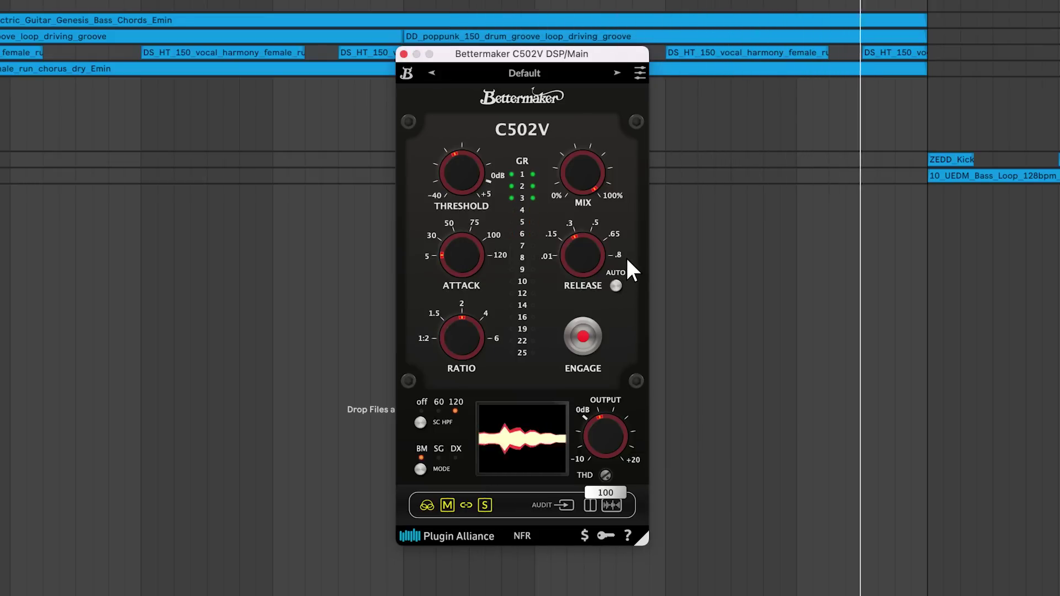
drag(627, 259, 698, 545)
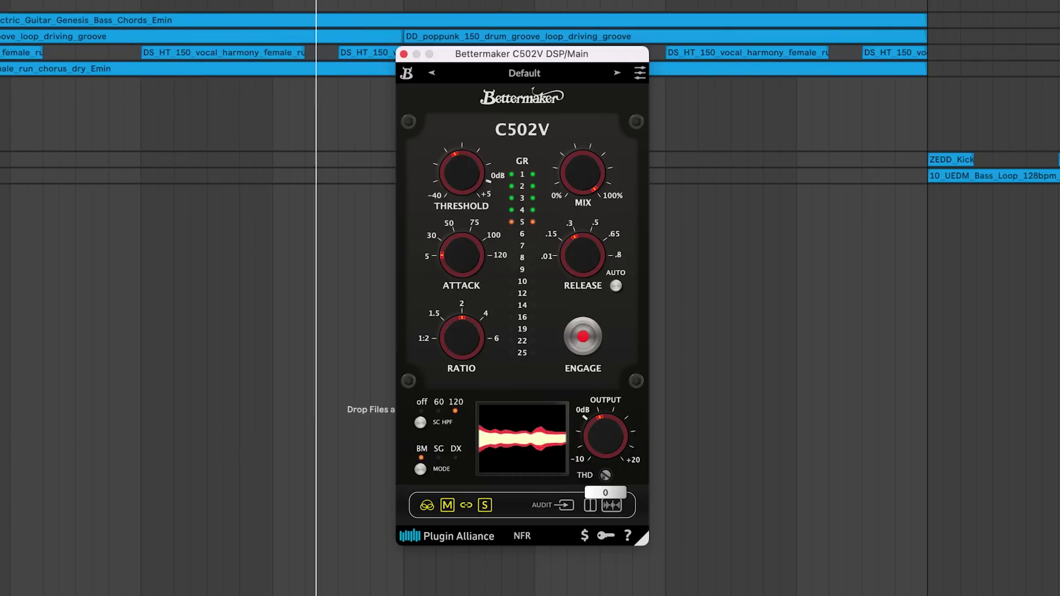
drag(698, 544, 628, 259)
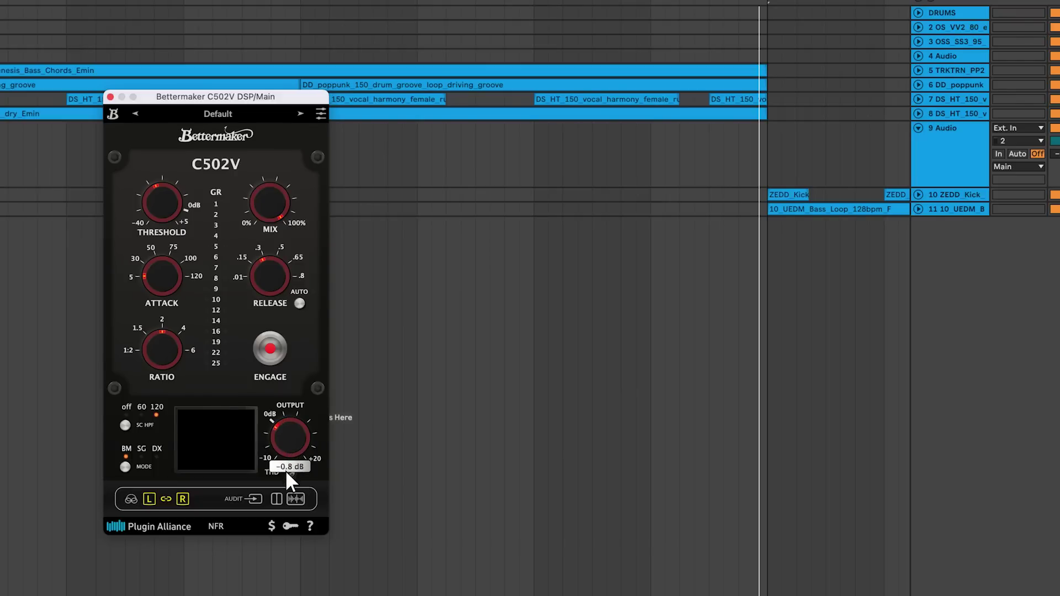
drag(286, 472, 286, 459)
Enable separate left/right panels and lower the left channel's ratio to 1.5
click(275, 499)
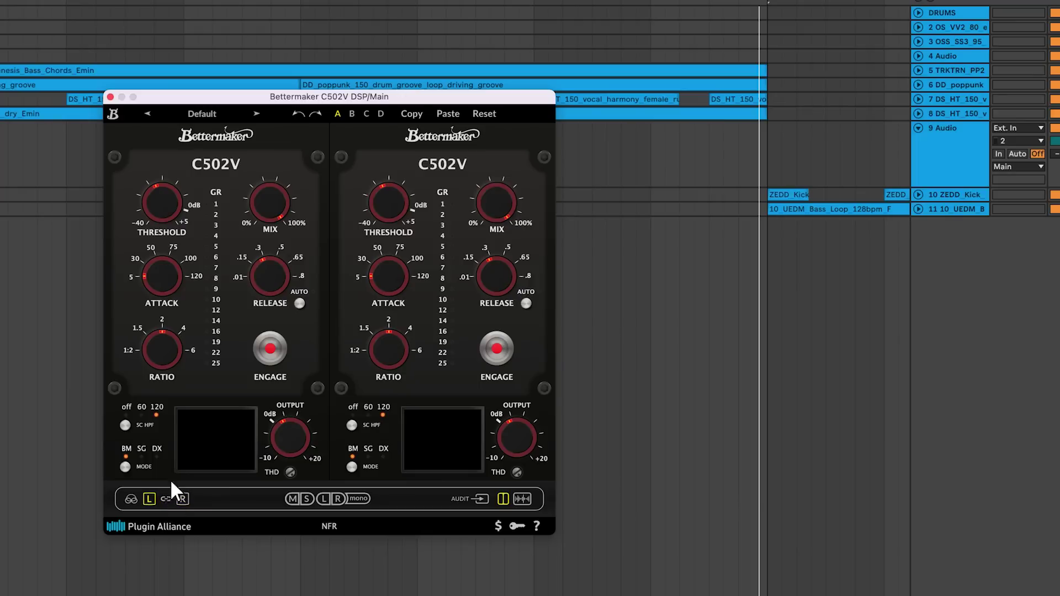
drag(165, 363, 164, 393)
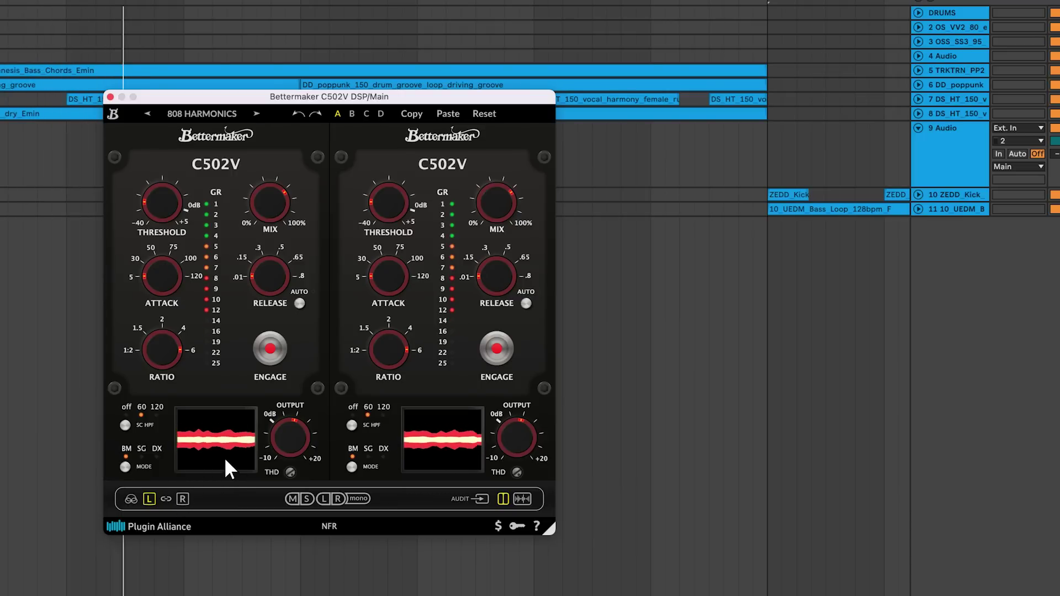
Show and rescale the waveform analyzer, switch to mid/side, and monitor side, right channel, mono
click(523, 497)
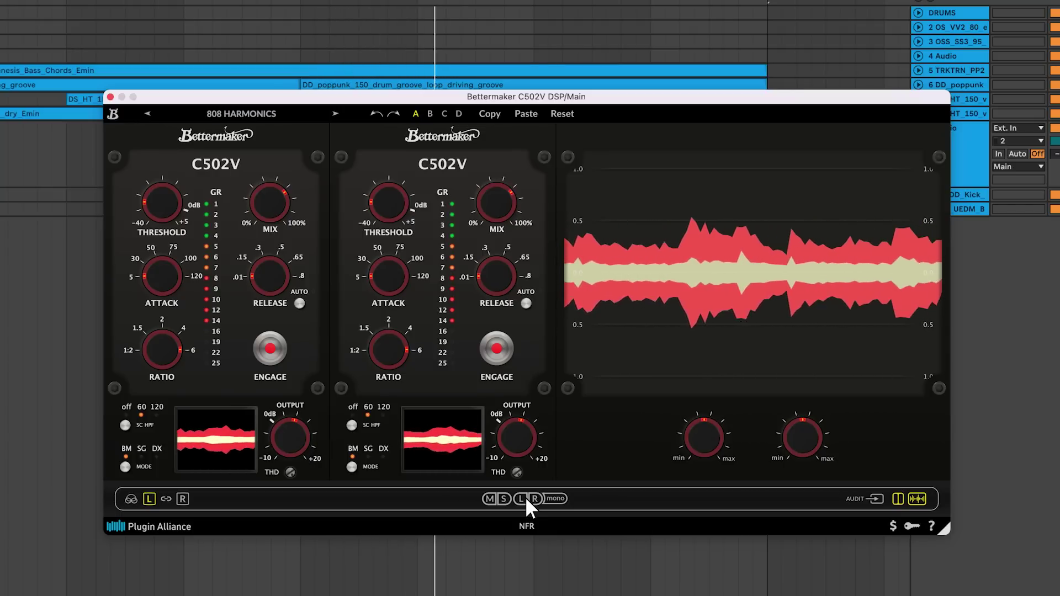
drag(705, 442, 815, 420)
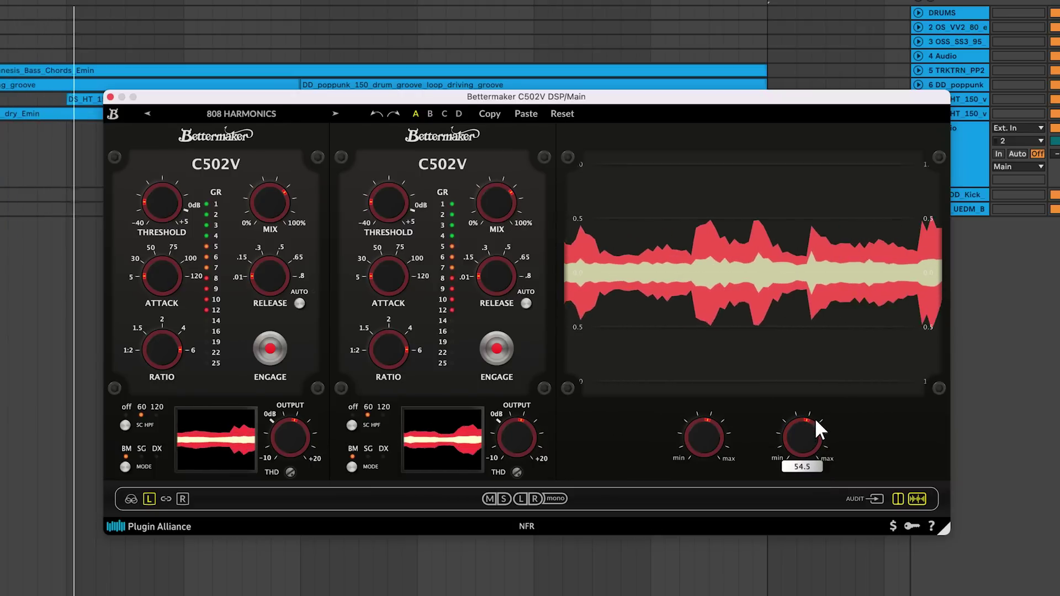
click(130, 498)
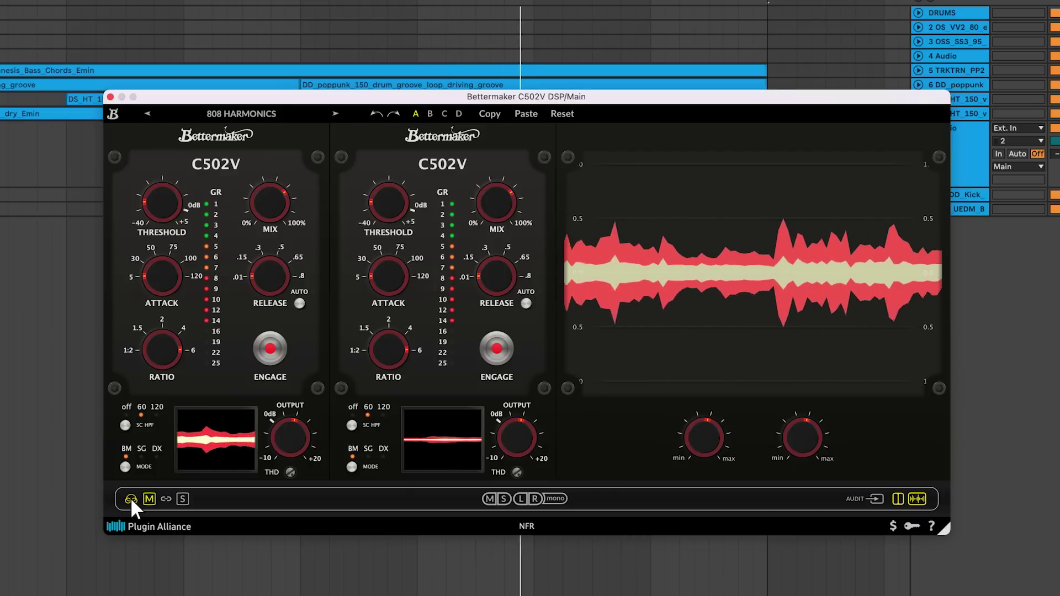
click(499, 500)
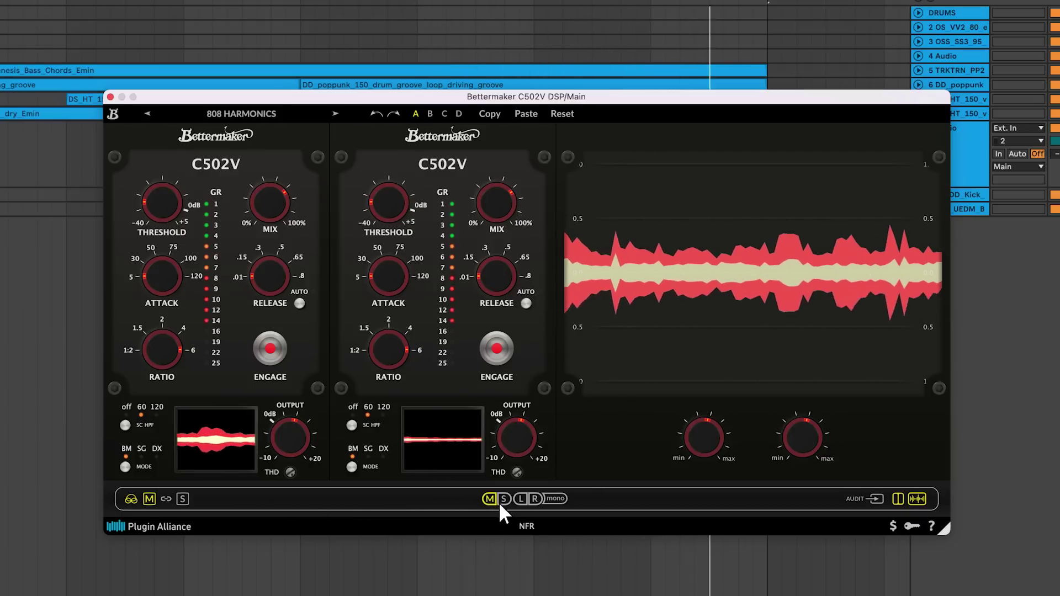
click(534, 500)
click(557, 500)
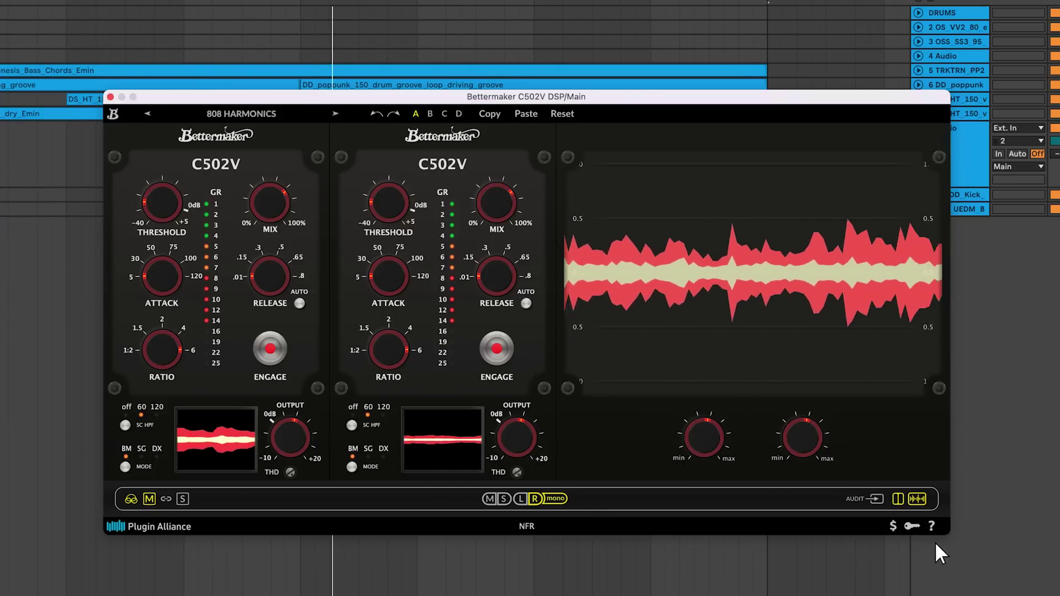
drag(946, 530, 909, 516)
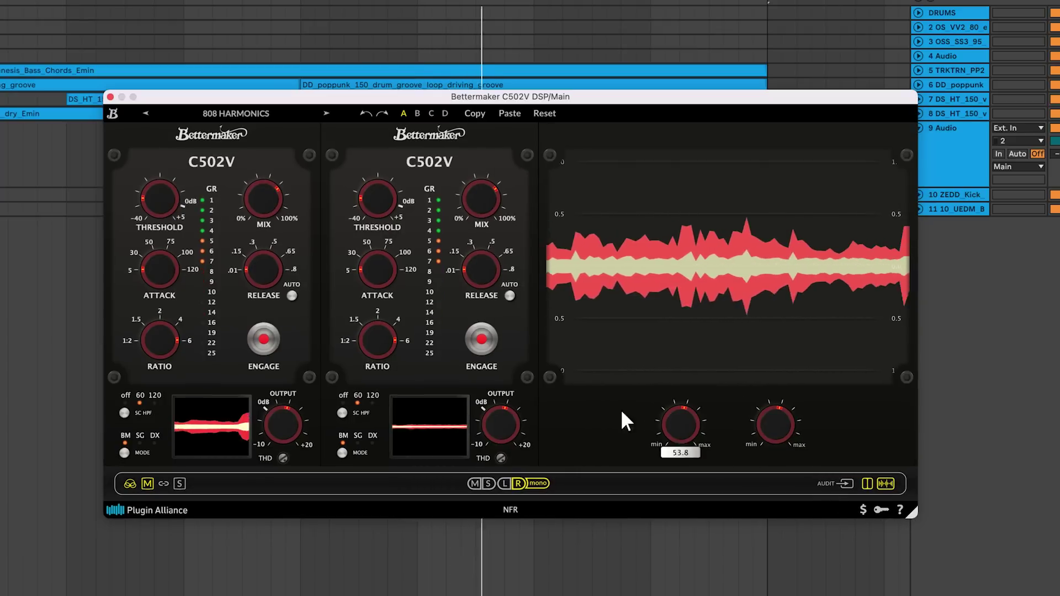
click(112, 112)
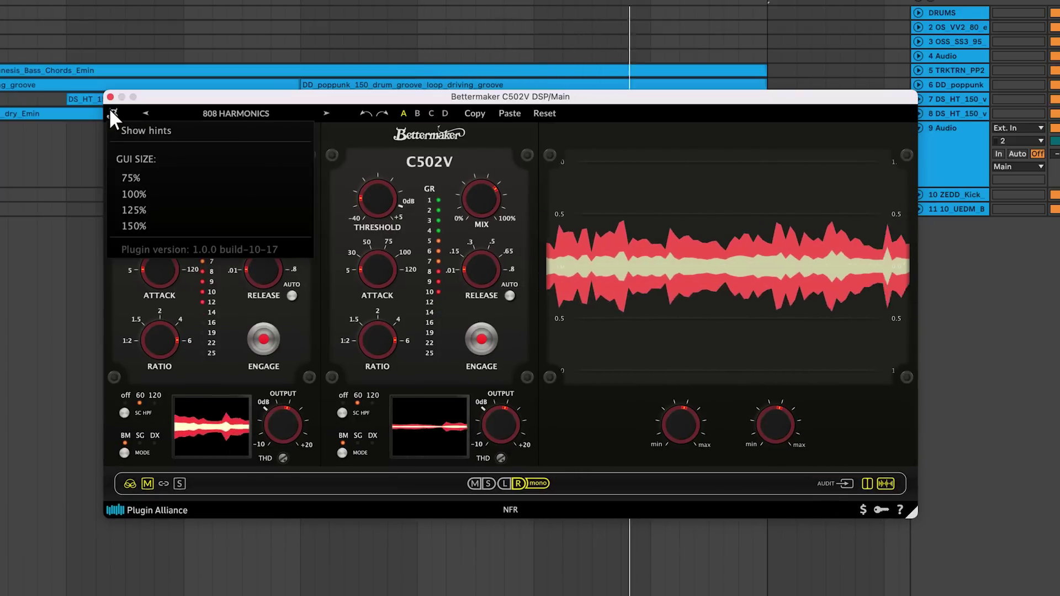
click(134, 223)
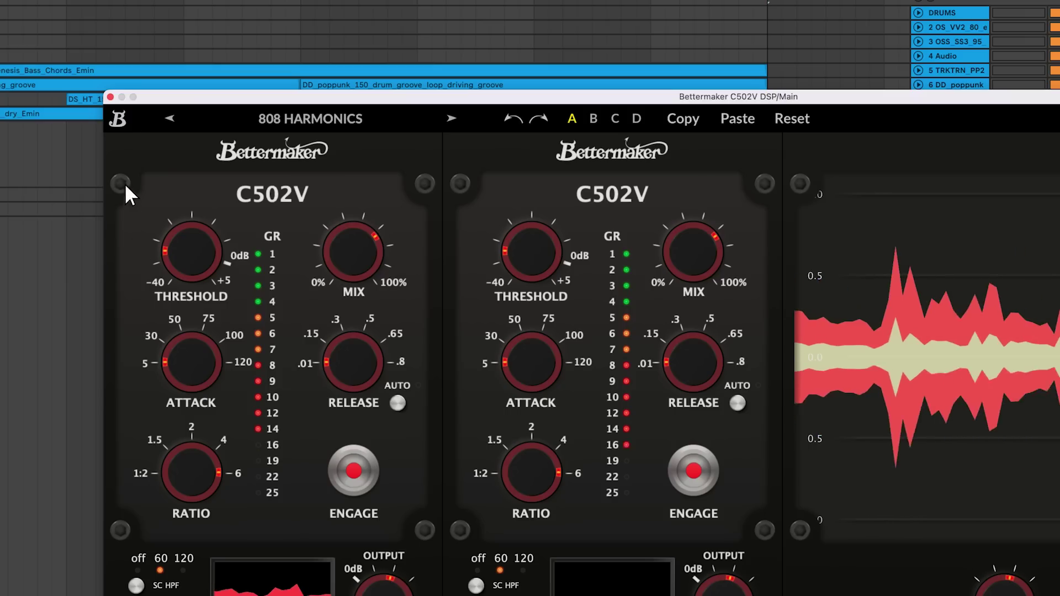
click(117, 120)
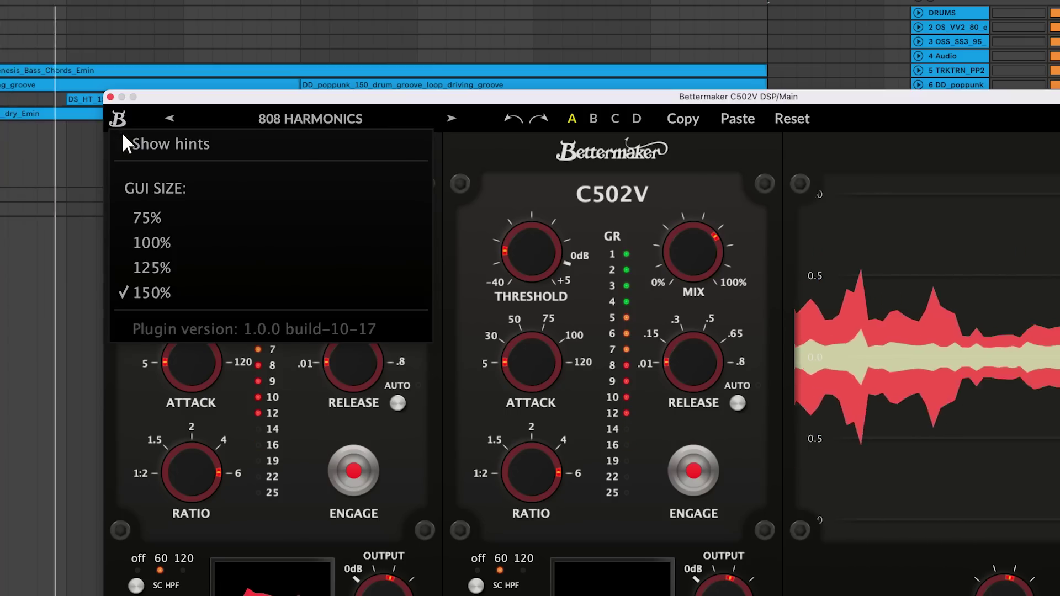
click(147, 241)
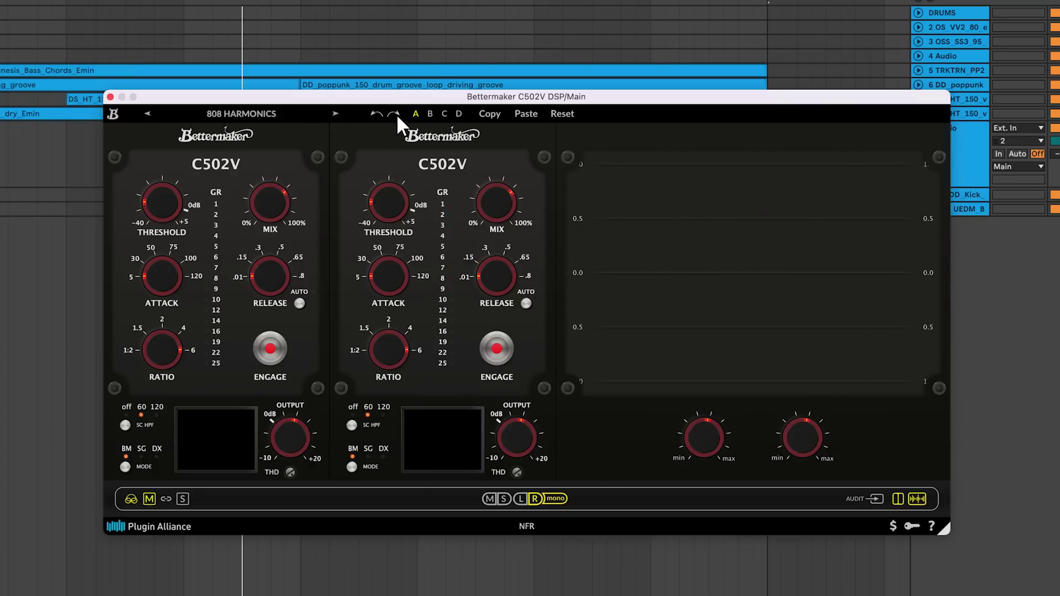
Select bank B and paste bank A's copied settings into it
click(430, 114)
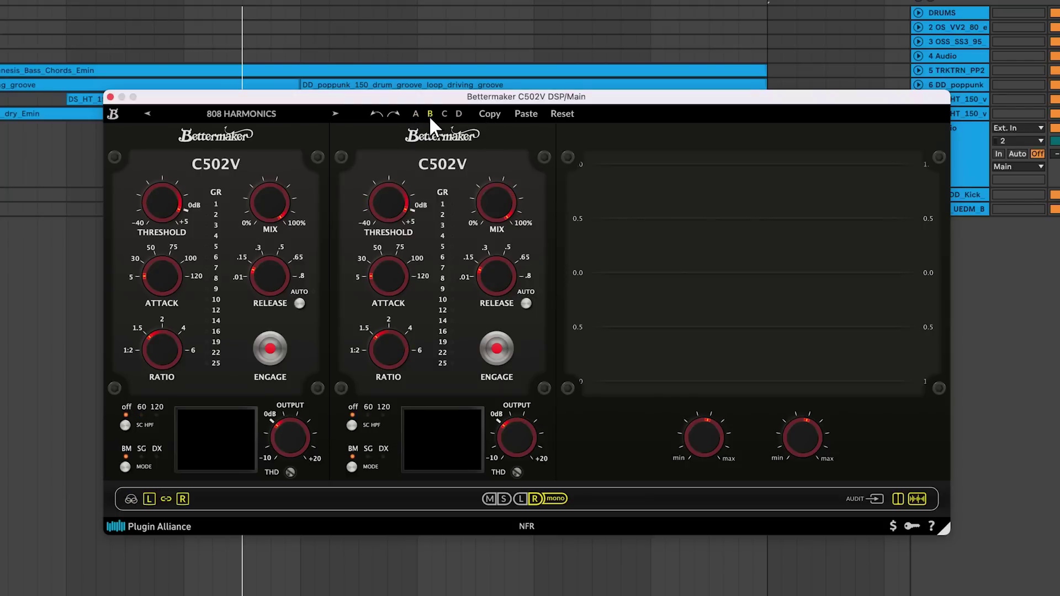
click(521, 114)
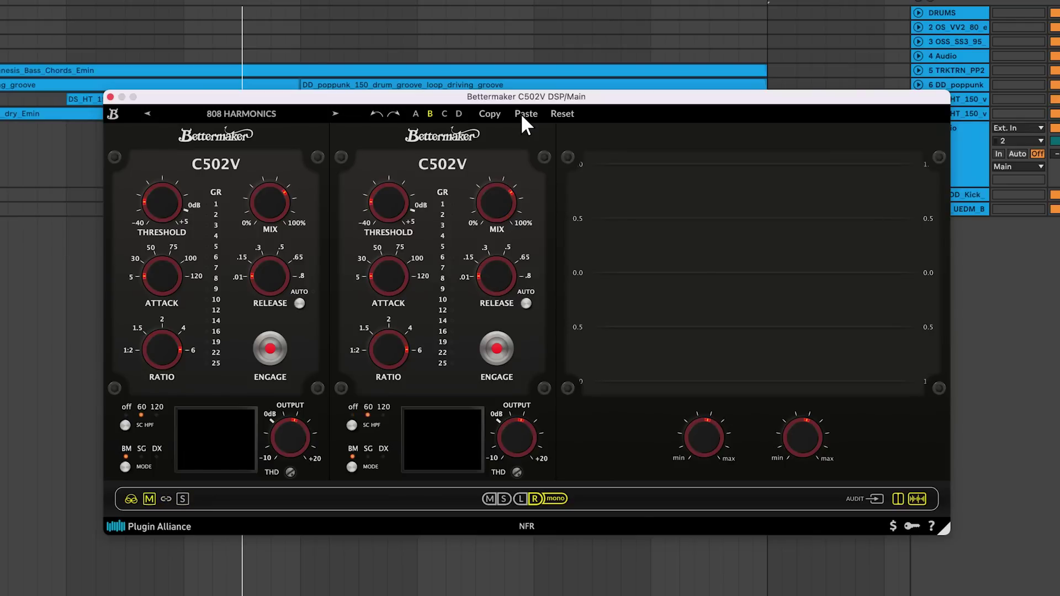